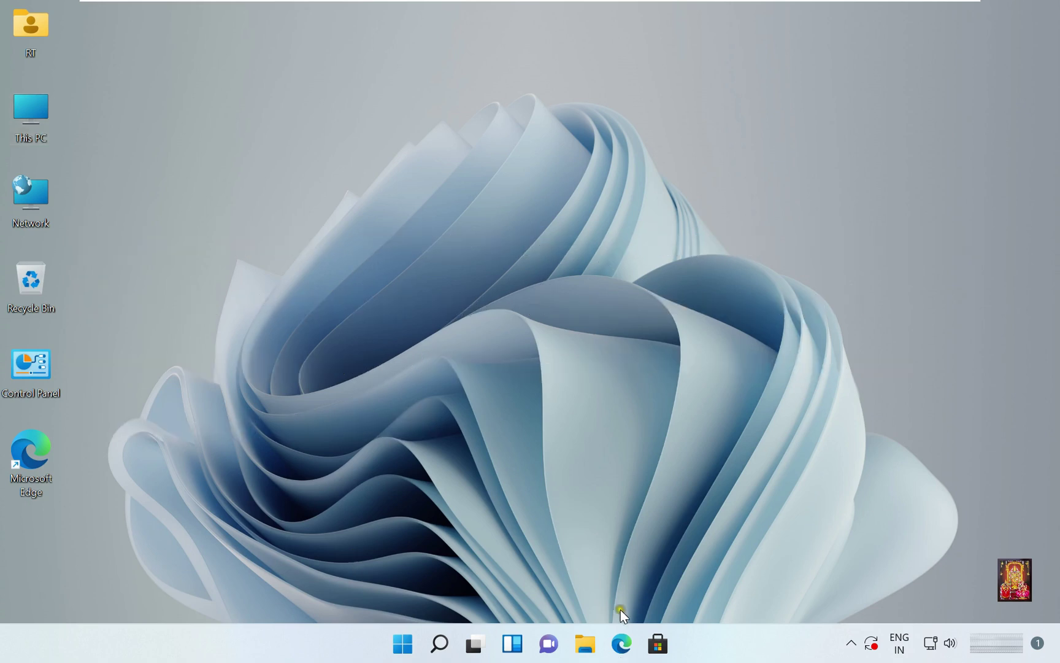
Load google.com in Edge, decline the sign-in offer, and type 'donwload icare data' into search.
click(622, 644)
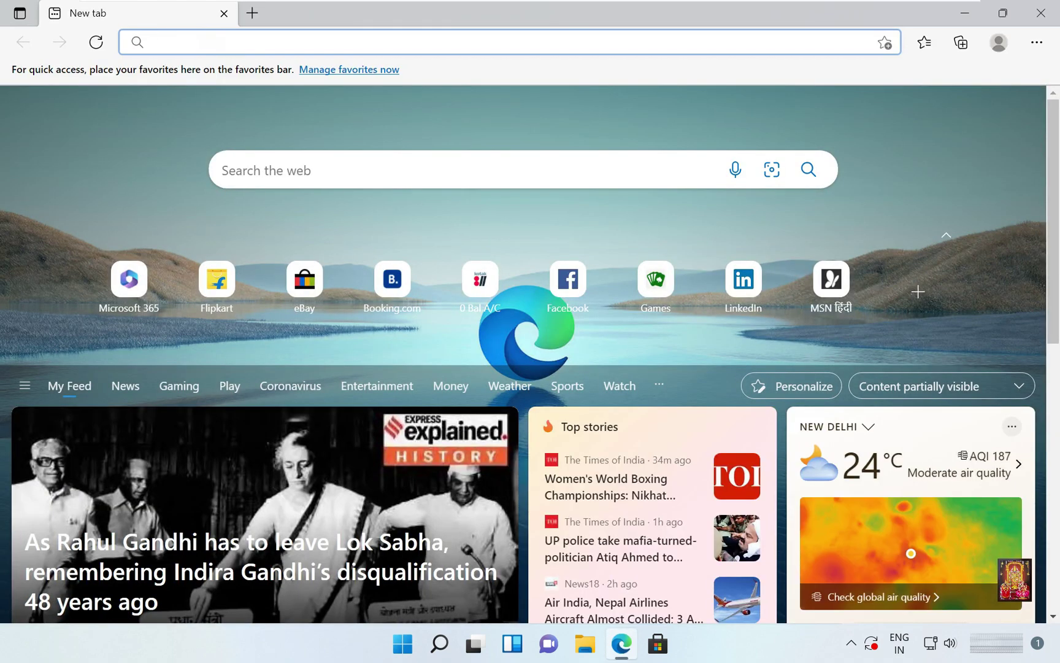
text(googl)
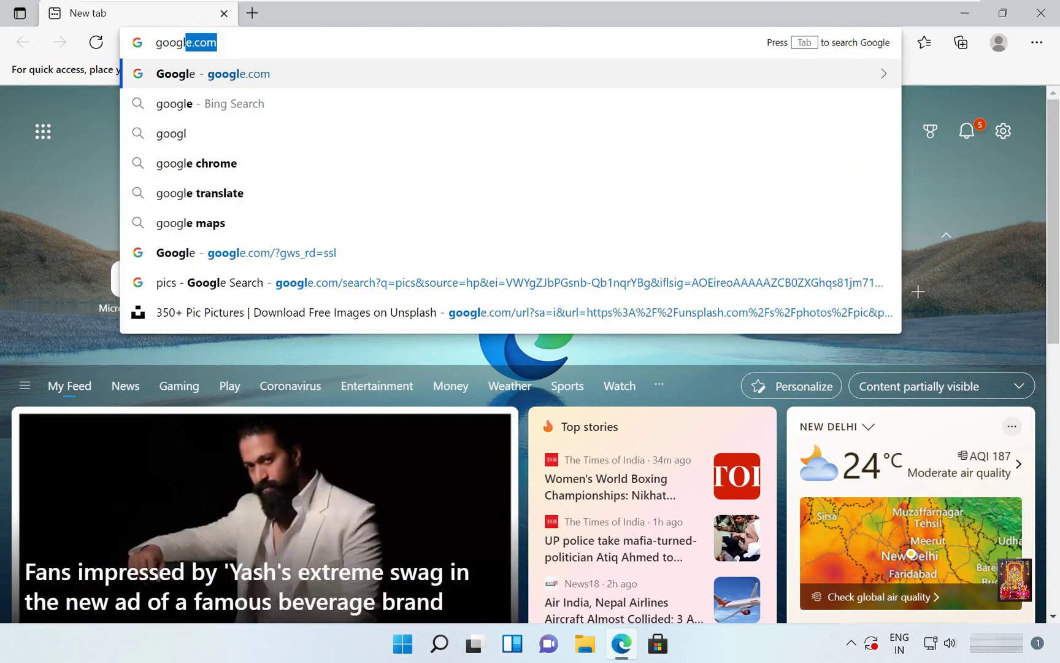
key(Return)
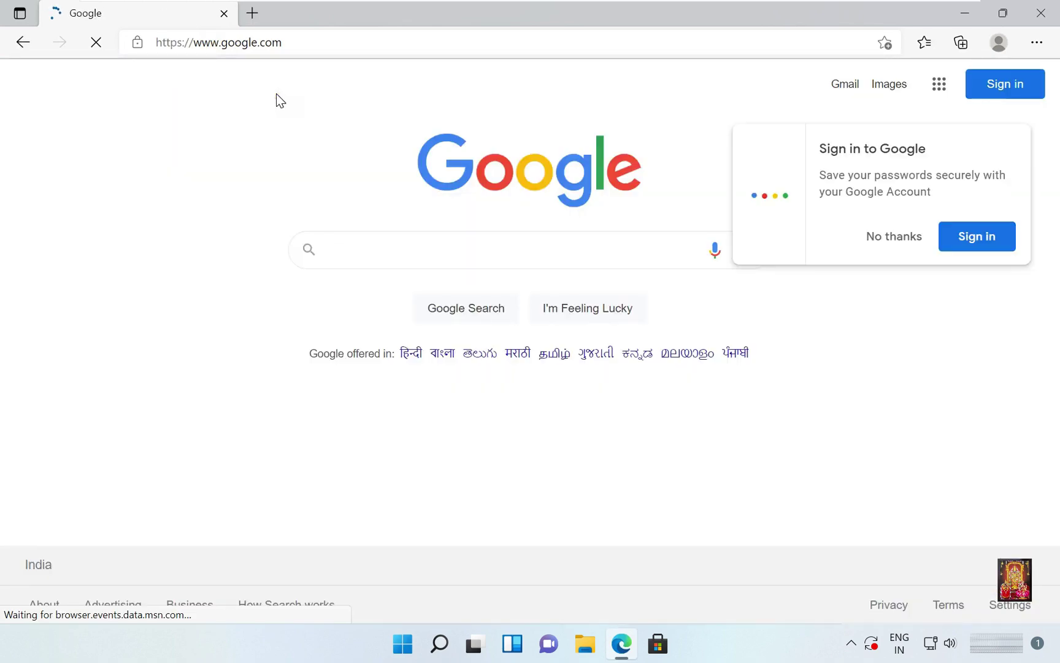
click(890, 248)
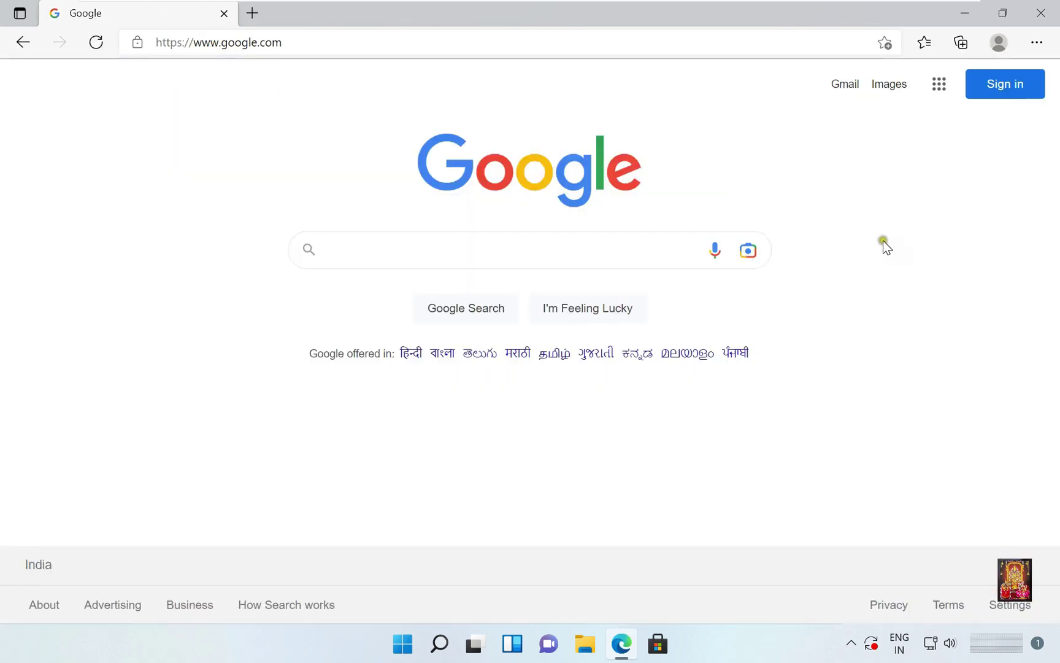
click(354, 250)
text(d)
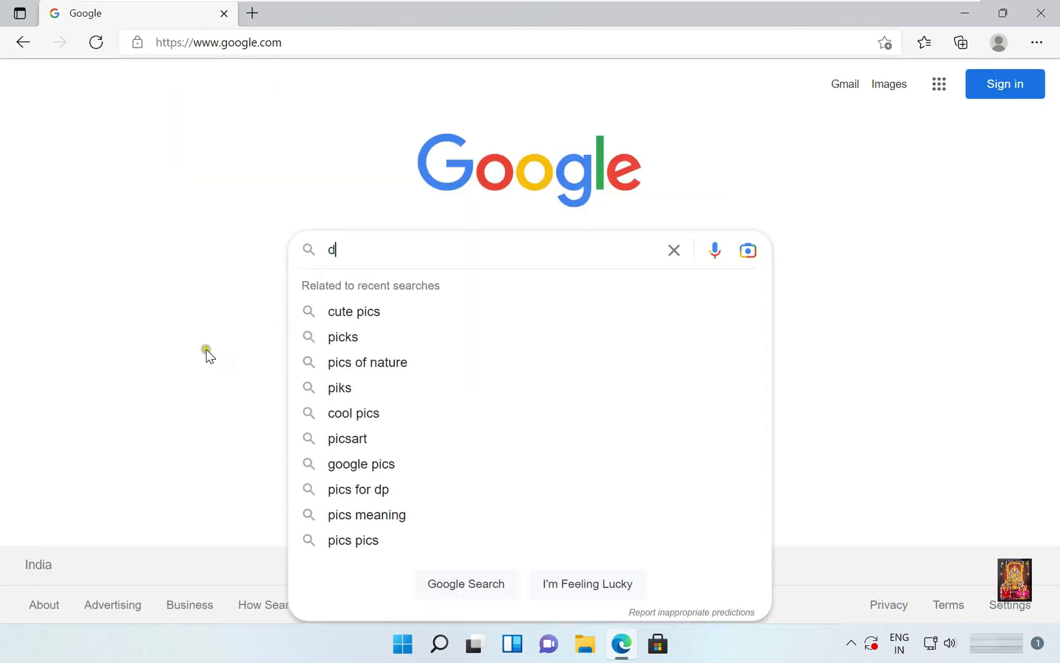
text(onwload icare)
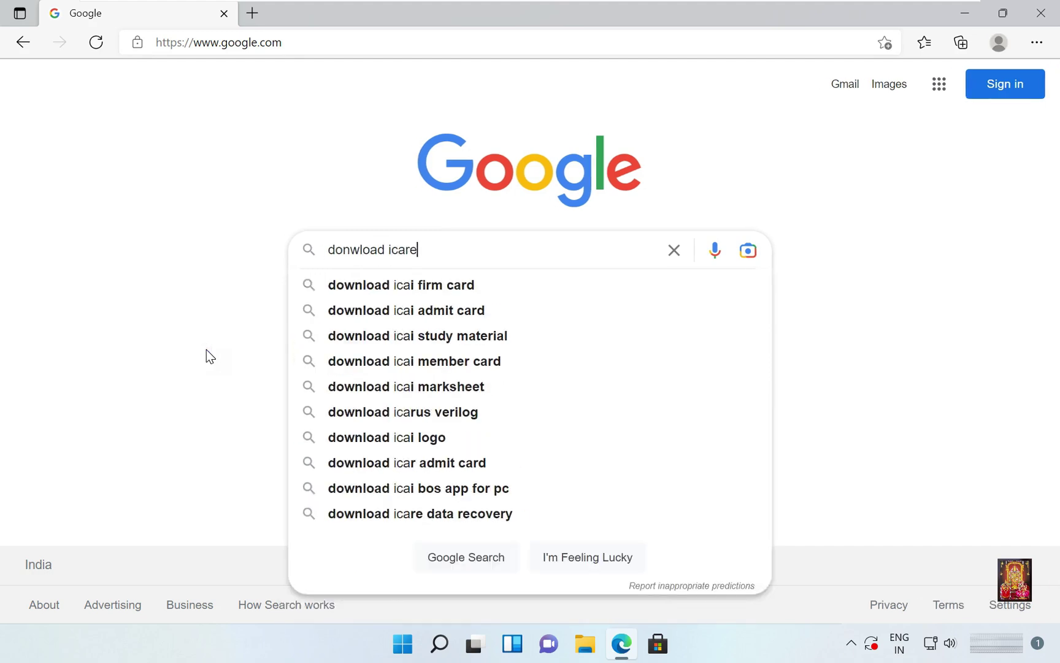
text( data)
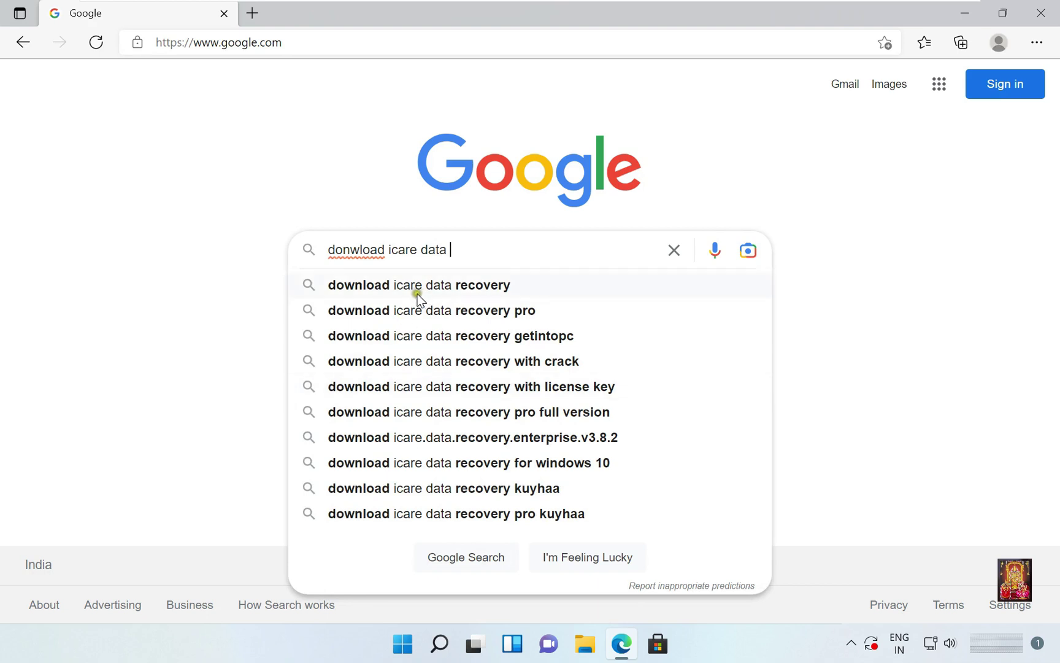
Pick the 'download icare data recovery' suggestion and open the icare-recovery.com result.
click(475, 292)
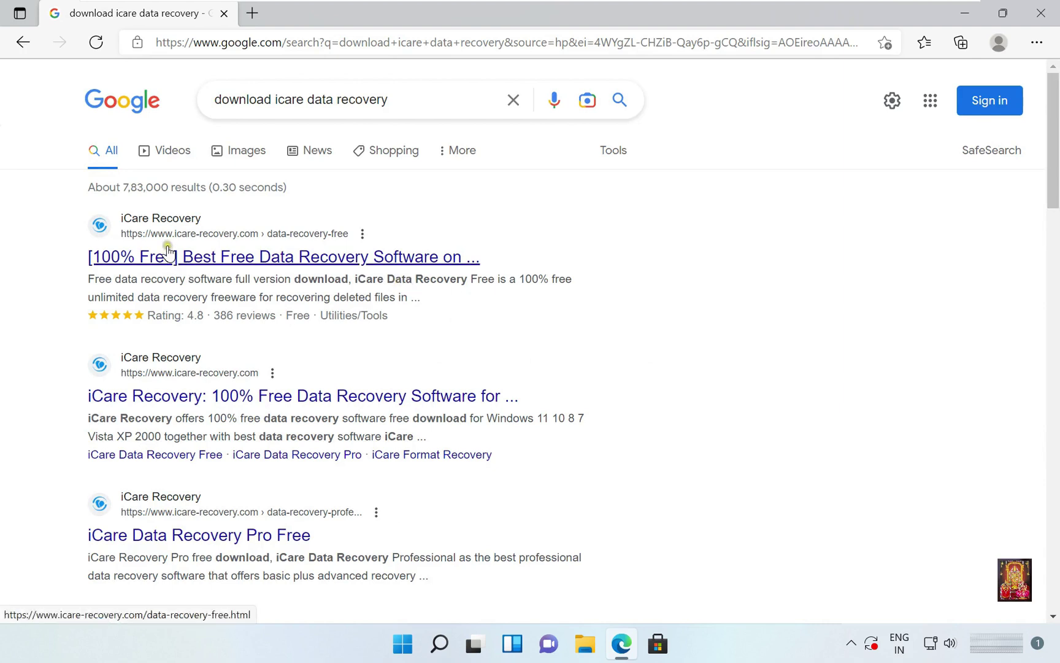
click(195, 230)
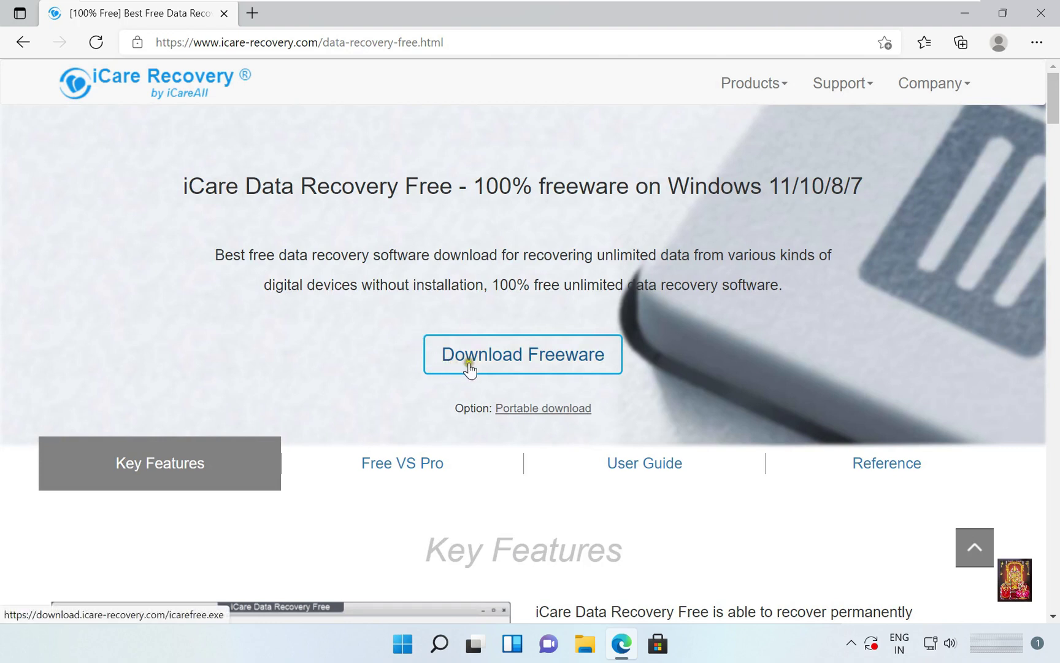
Download the 3.8 MB icarefree.exe via Download Freeware, then close the browser.
click(571, 366)
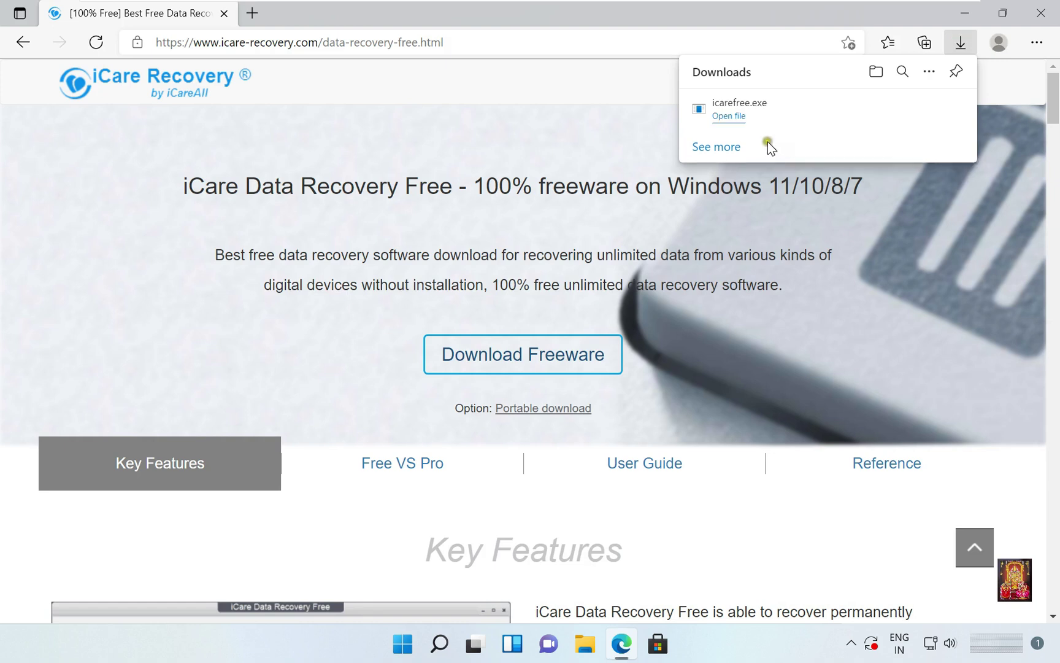
click(1057, 5)
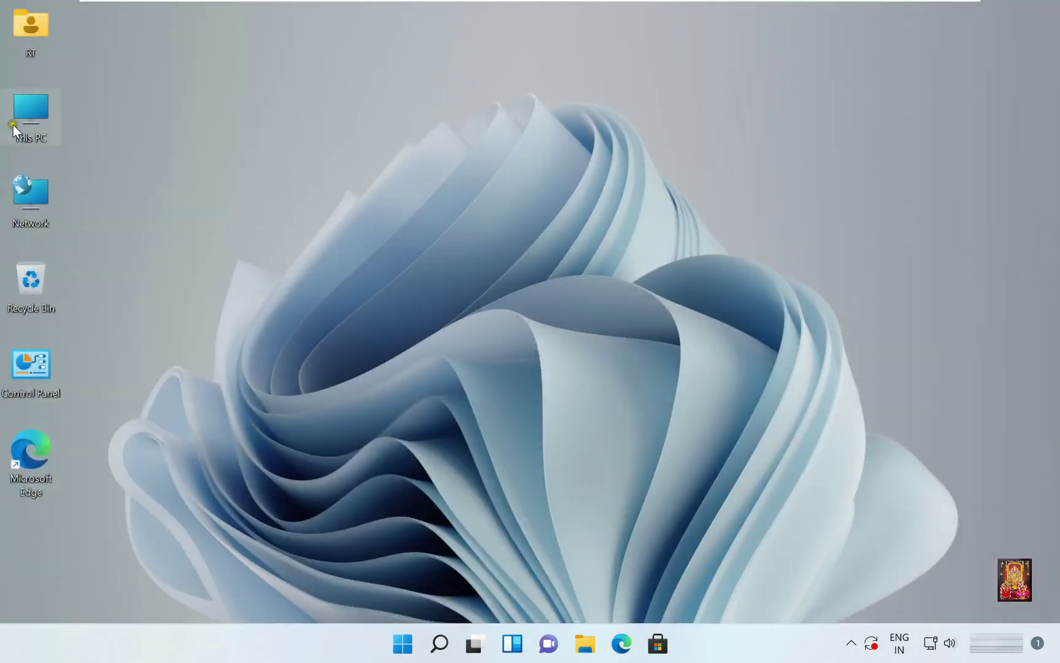
Run icarefree from the Downloads folder via This PC and its context-menu Open.
double_click(34, 106)
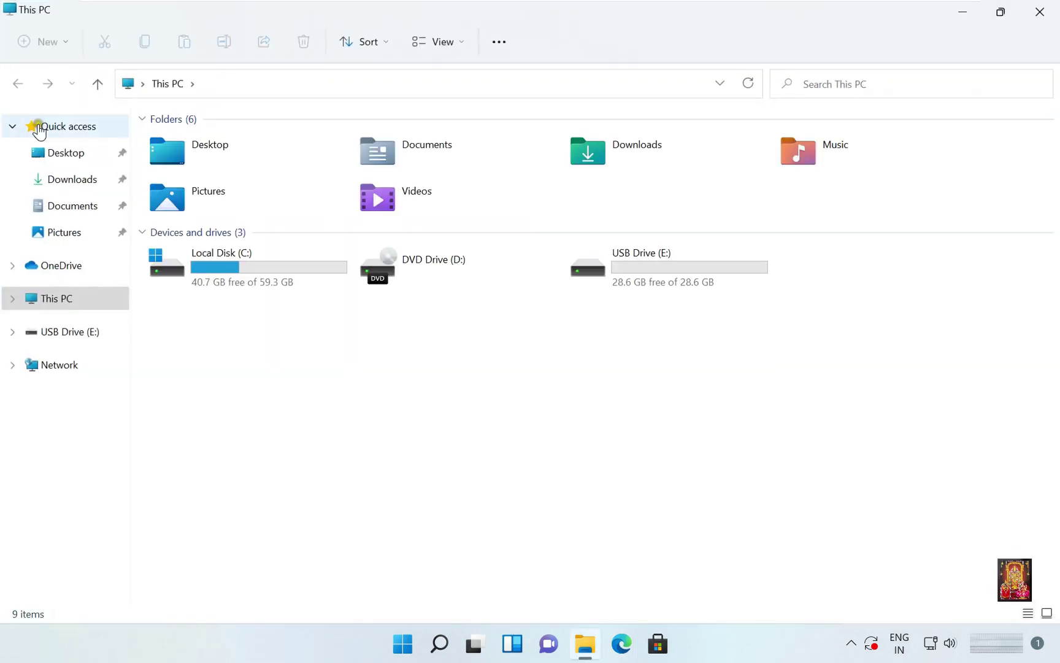
click(54, 184)
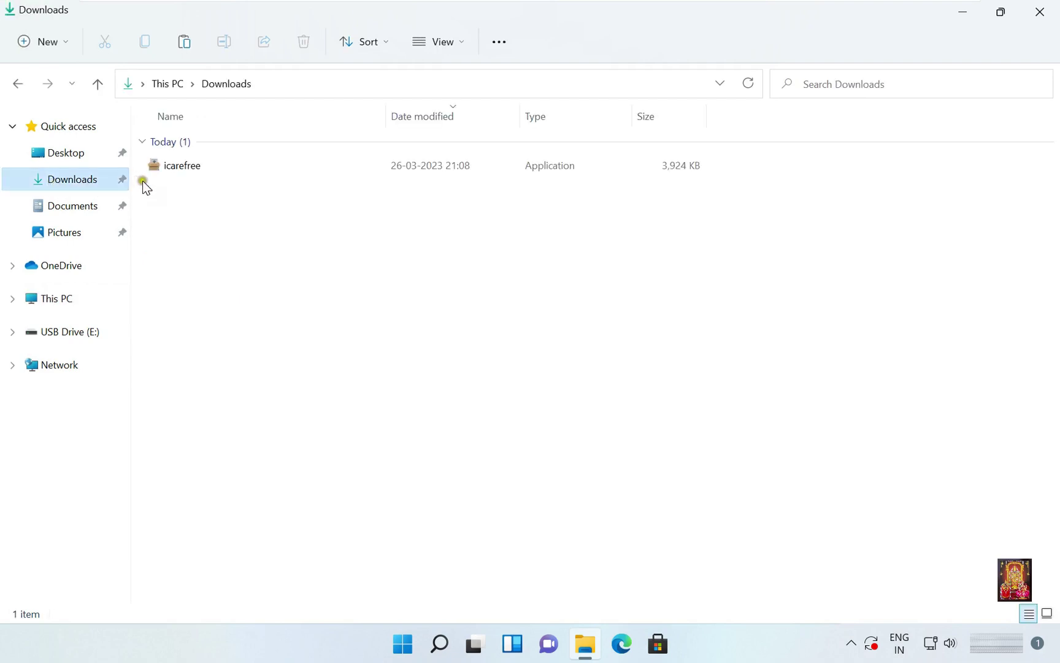
click(172, 168)
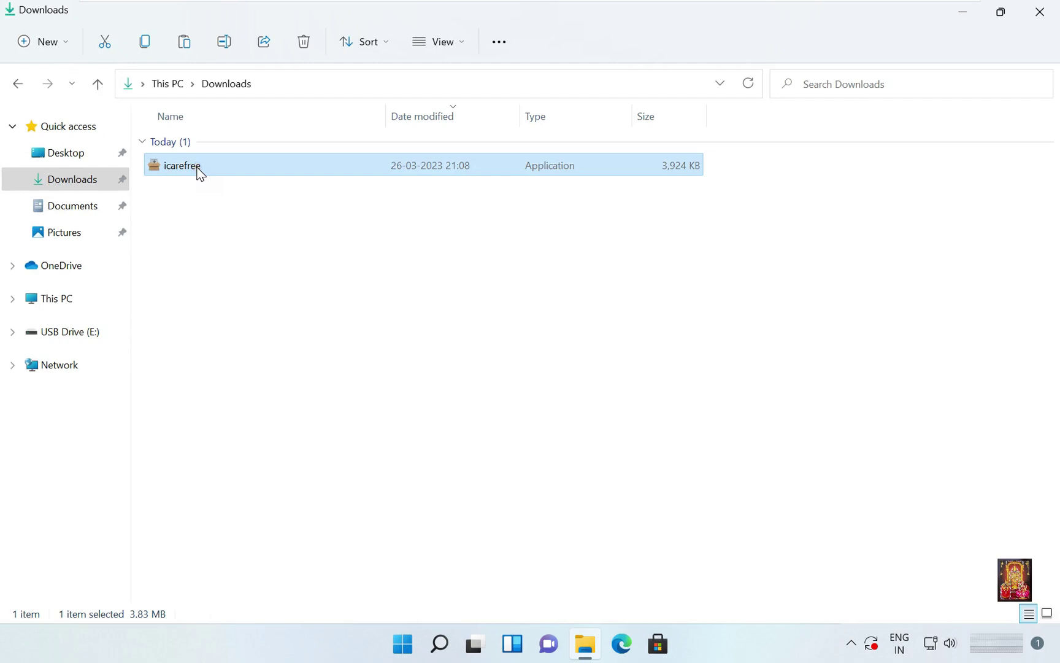
right_click(199, 174)
click(251, 225)
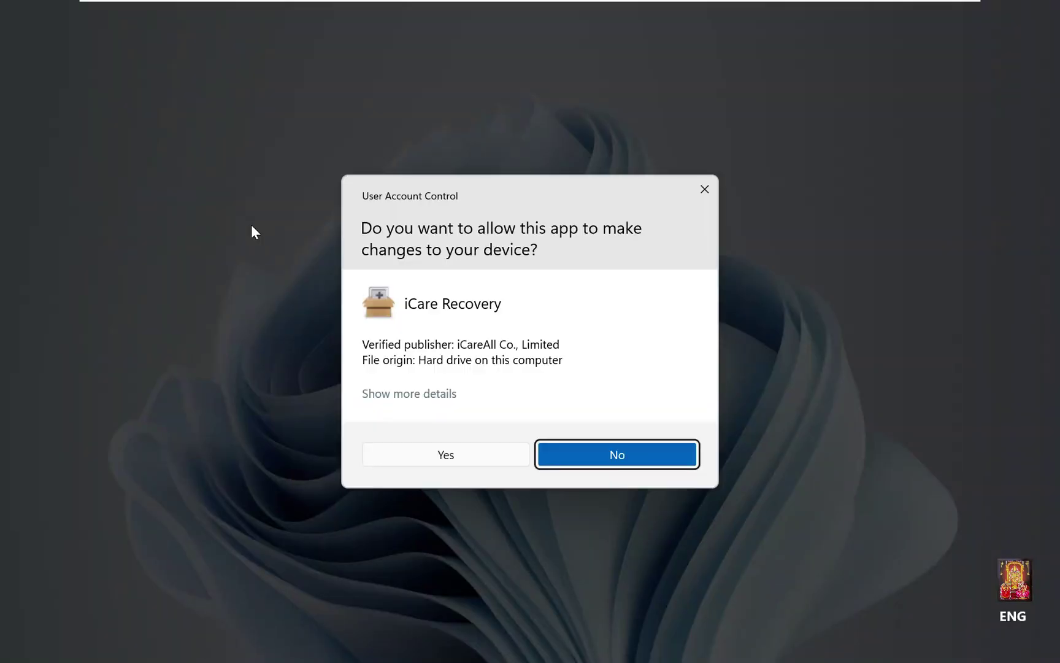
Allow the installer to run and accept the license agreement.
click(444, 455)
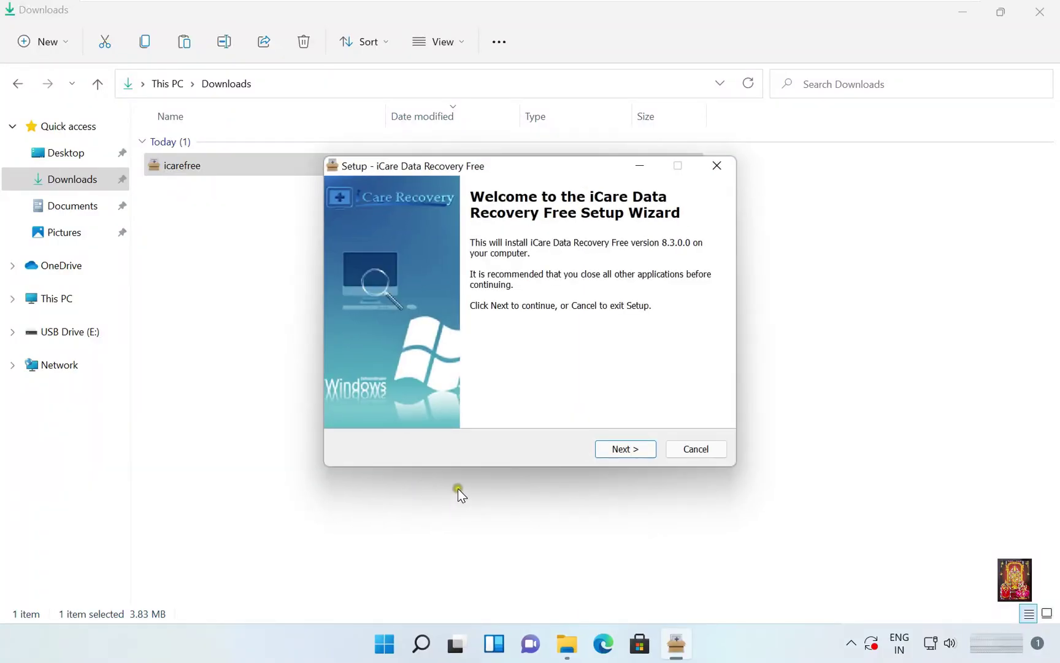
click(623, 451)
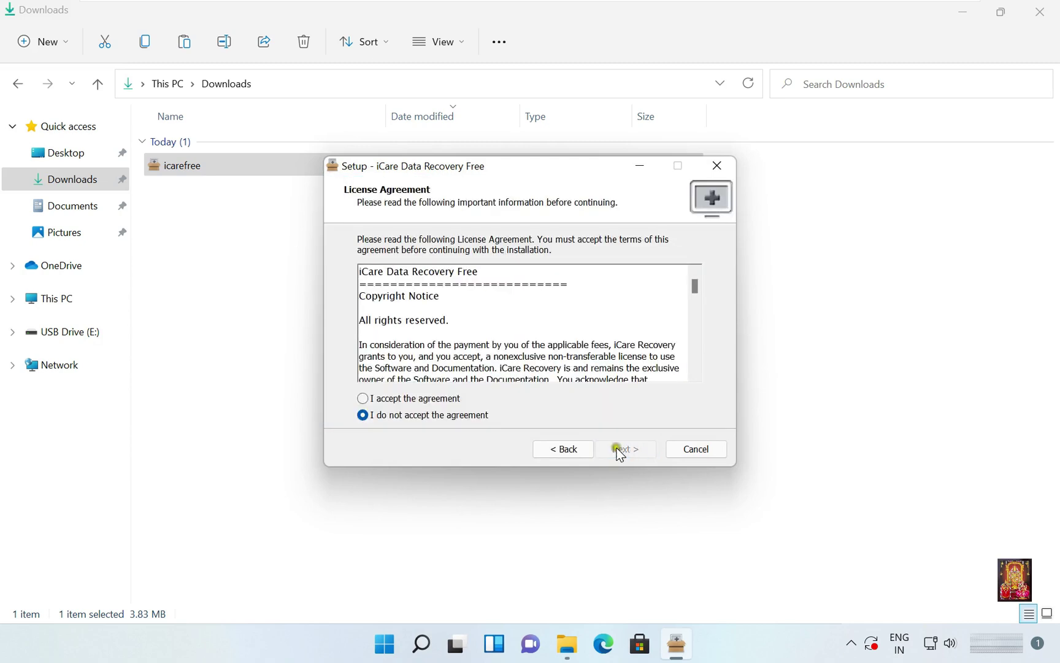
click(383, 400)
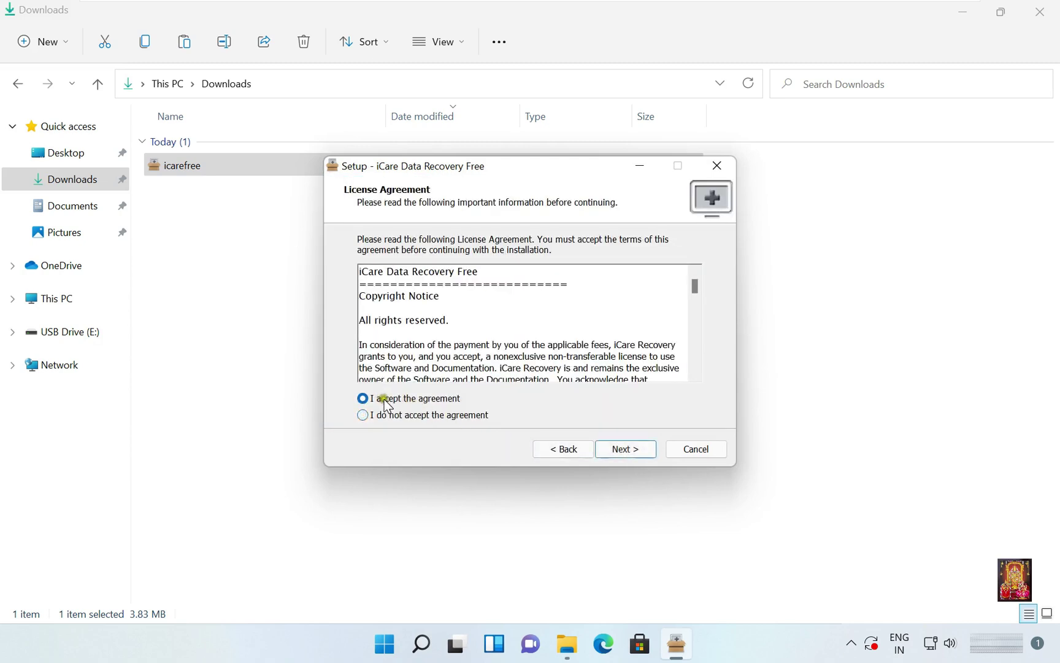
Install with default folder, Start Menu folder and desktop icon, then finish and launch the app.
click(630, 455)
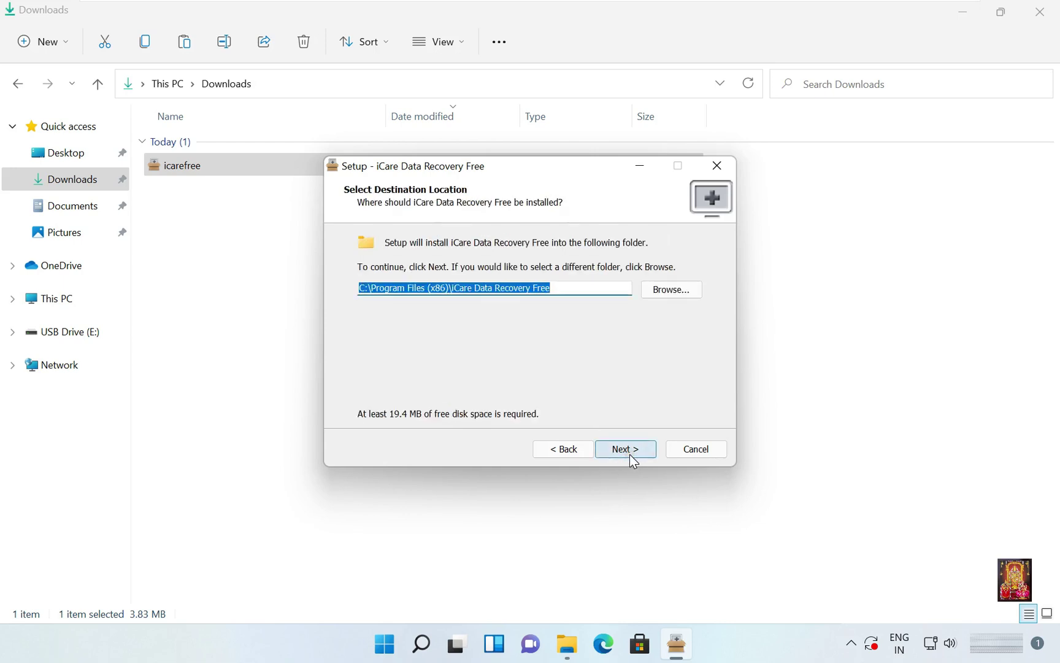
click(629, 455)
click(630, 455)
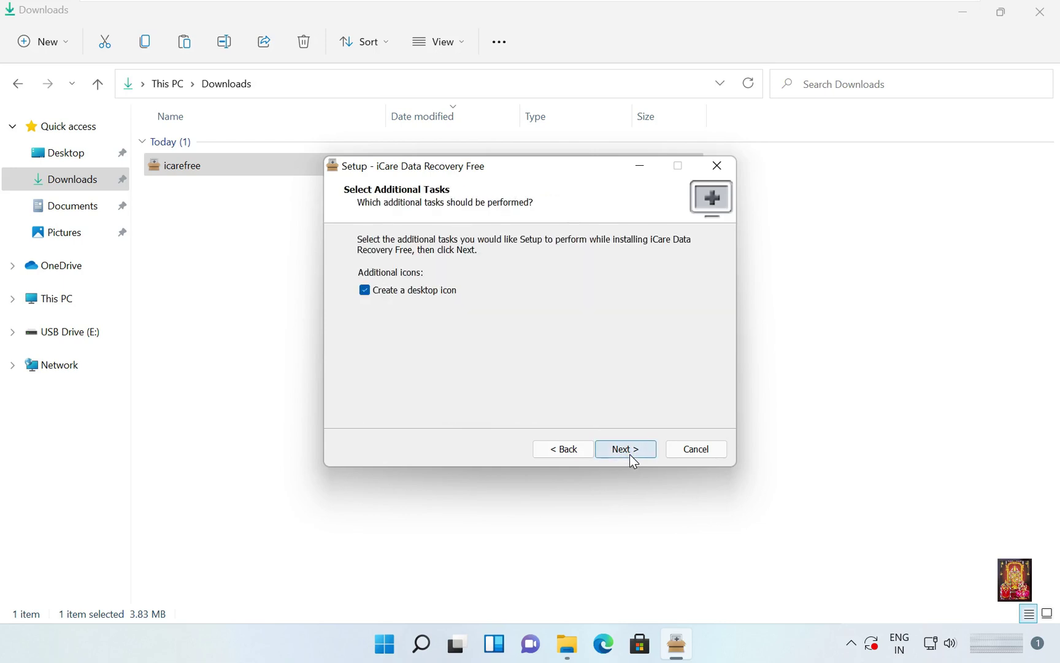
click(632, 461)
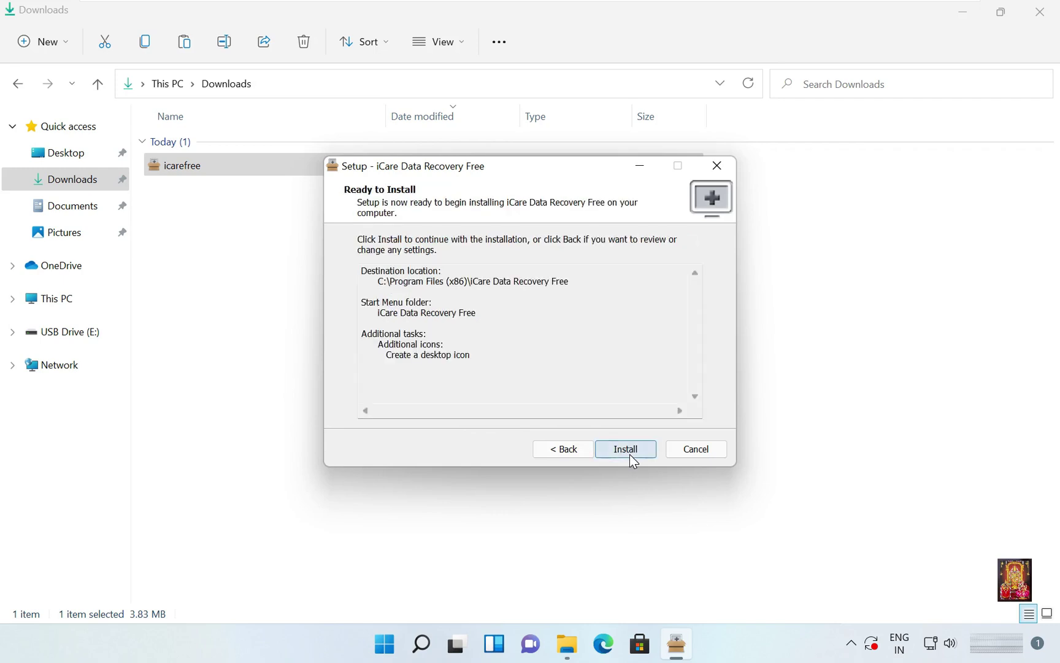
click(630, 456)
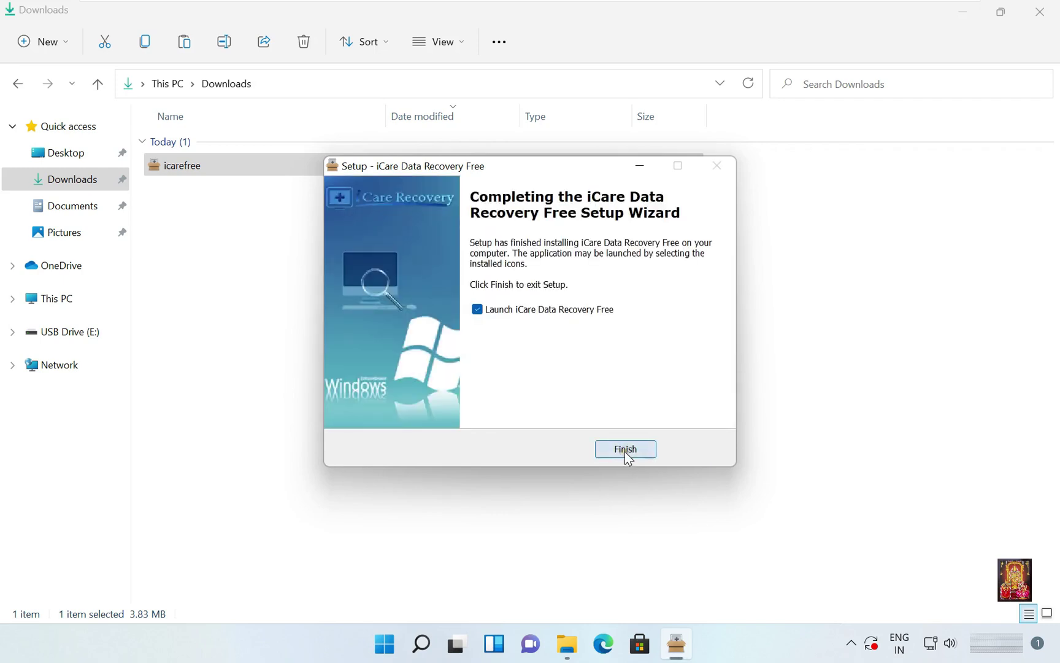
click(625, 450)
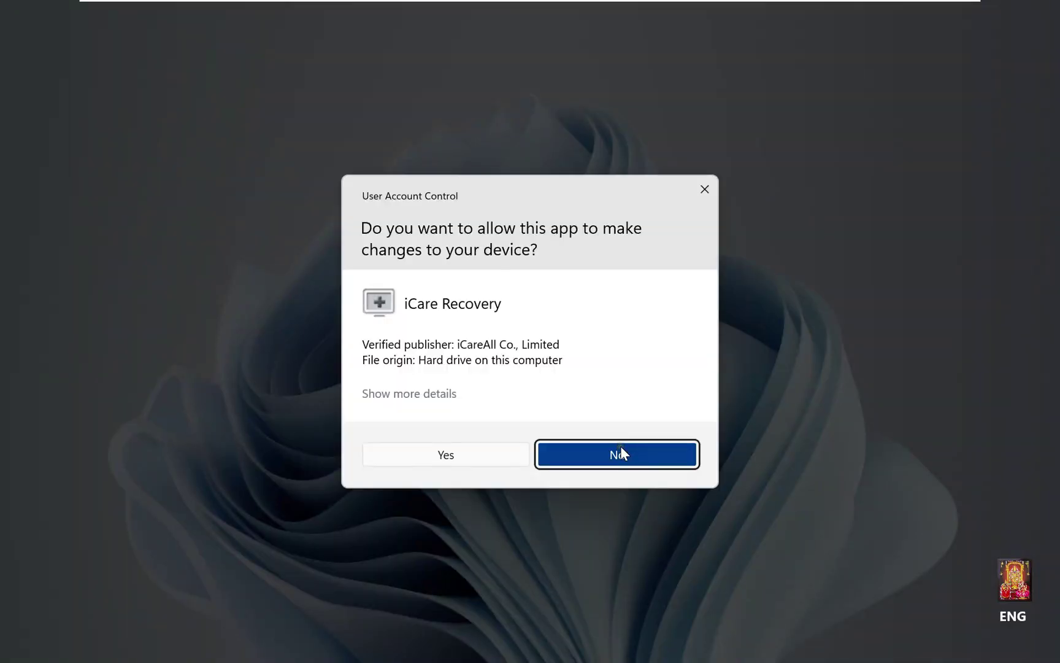
Allow iCare Recovery to start and close the Downloads Explorer window.
click(448, 457)
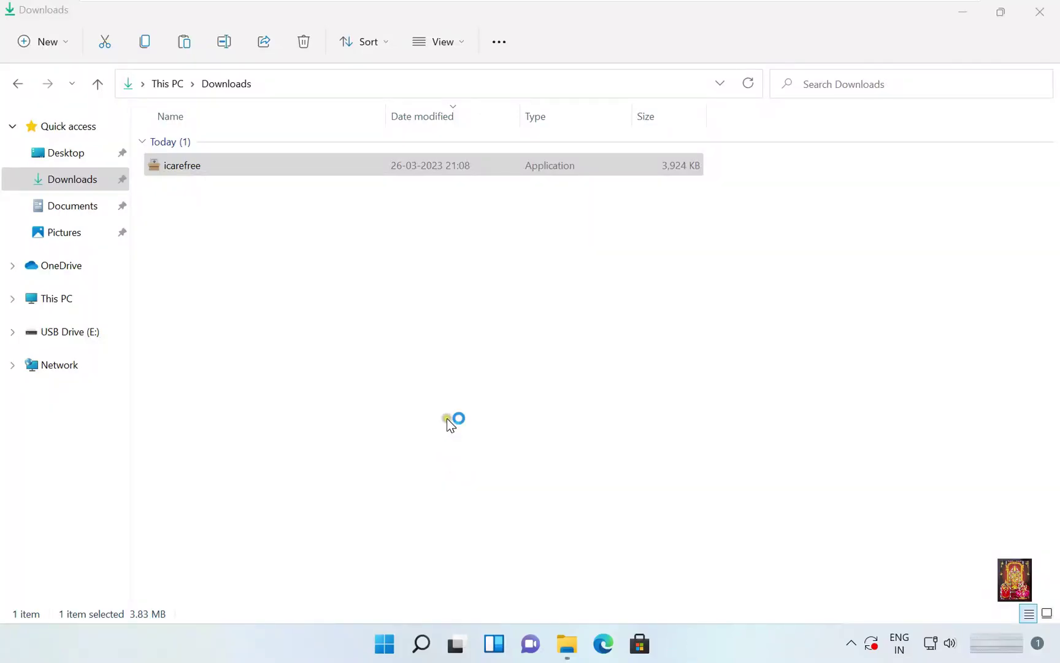
click(1056, 9)
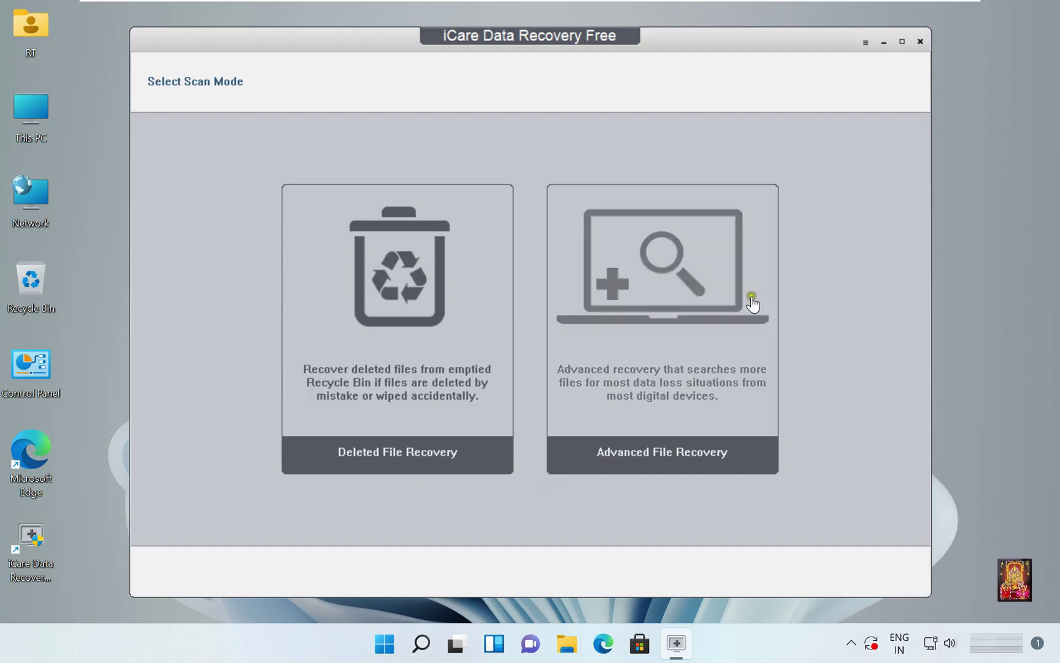
Close iCare Data Recovery Free and confirm Yes in the Exit now? dialog.
click(921, 41)
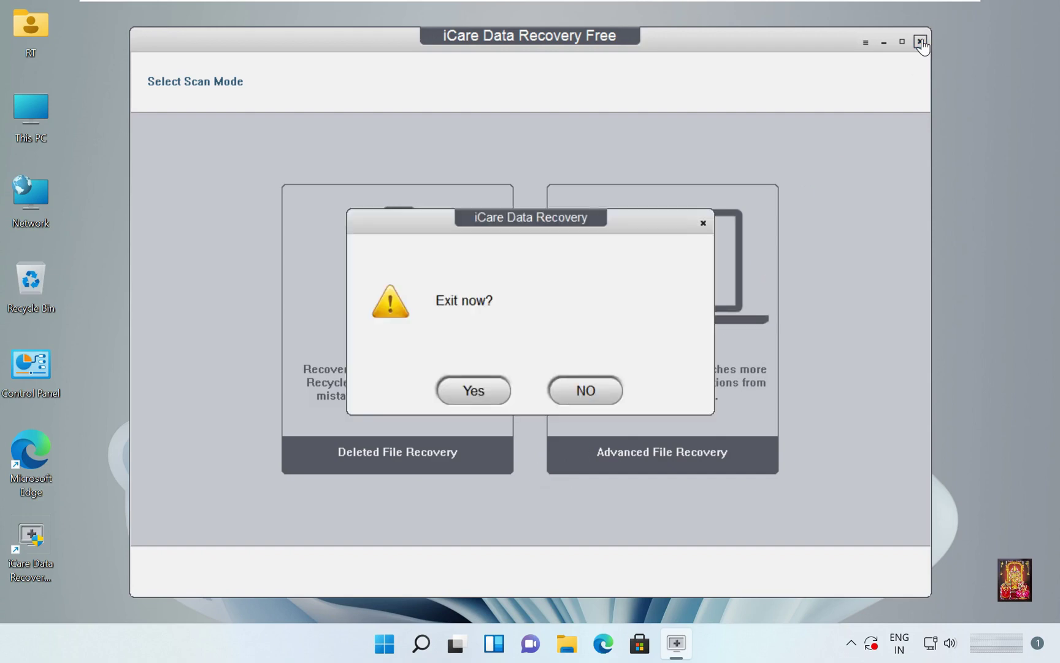
click(471, 398)
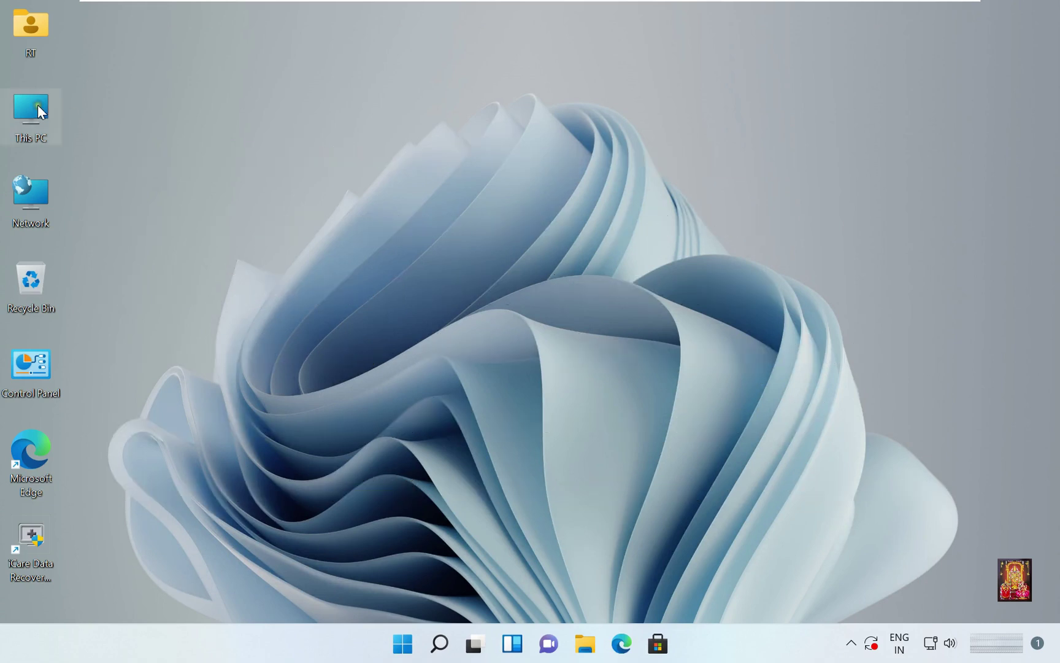
Open USB Drive (E:) from This PC and view the Picture file.
double_click(38, 104)
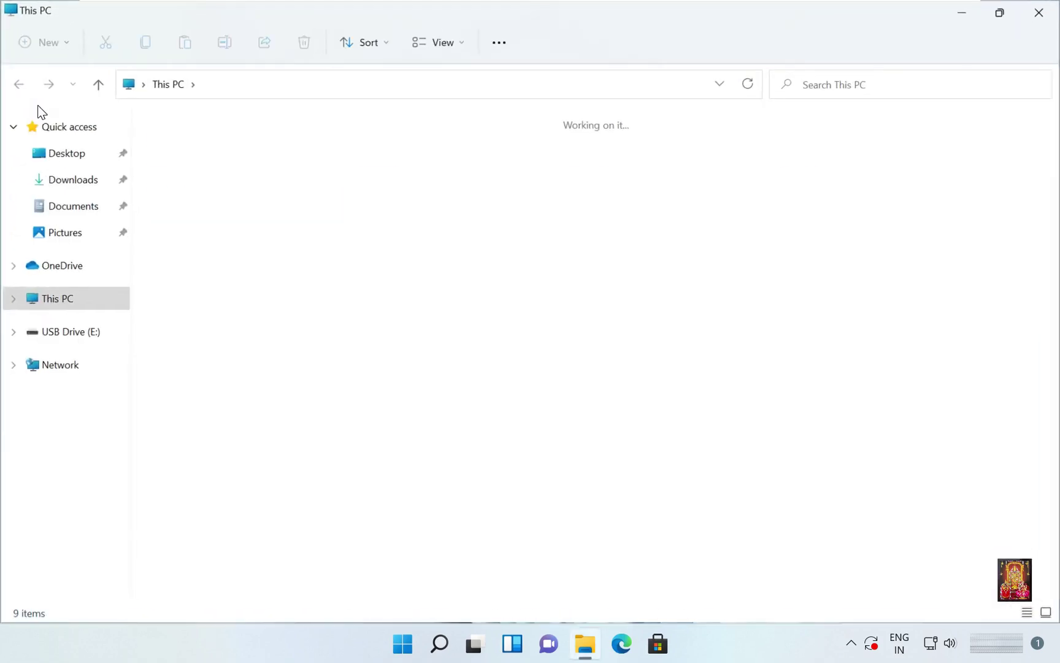
double_click(660, 279)
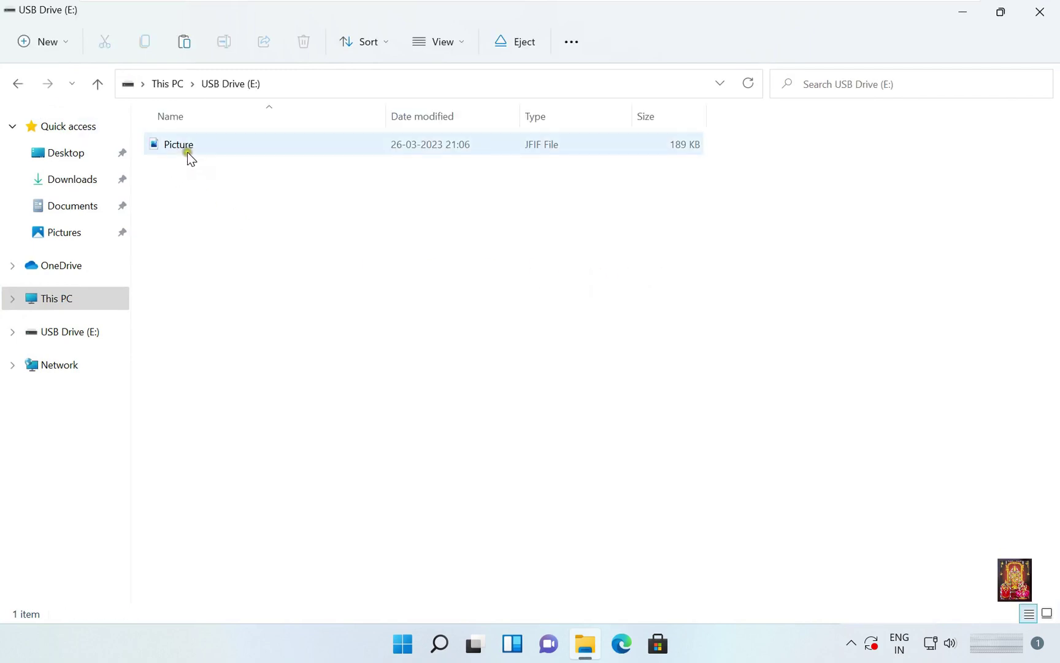
double_click(187, 156)
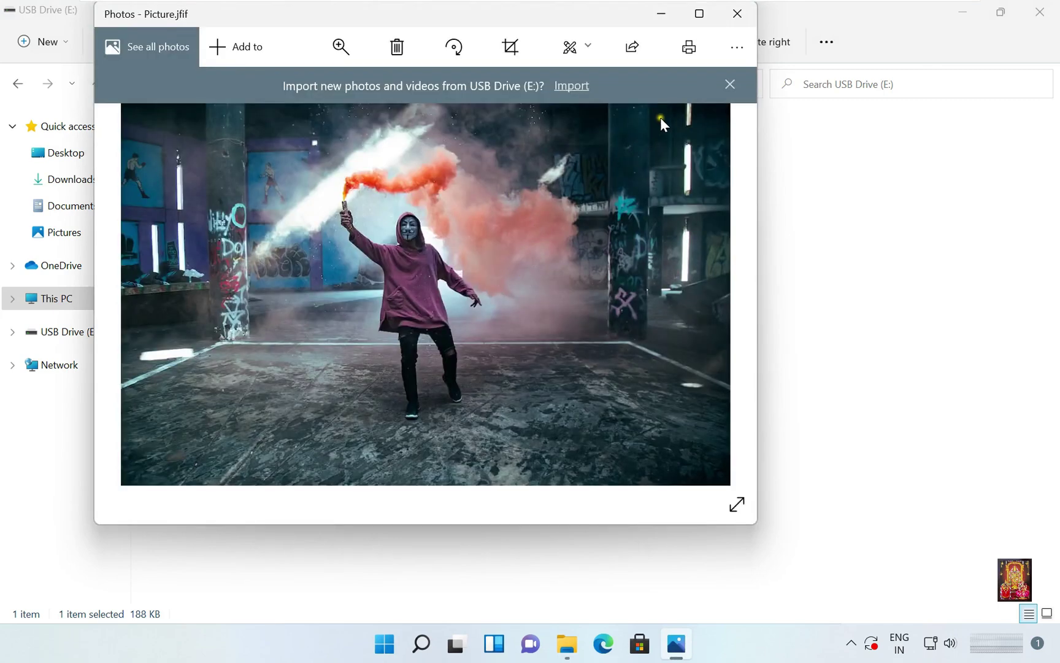
click(751, 19)
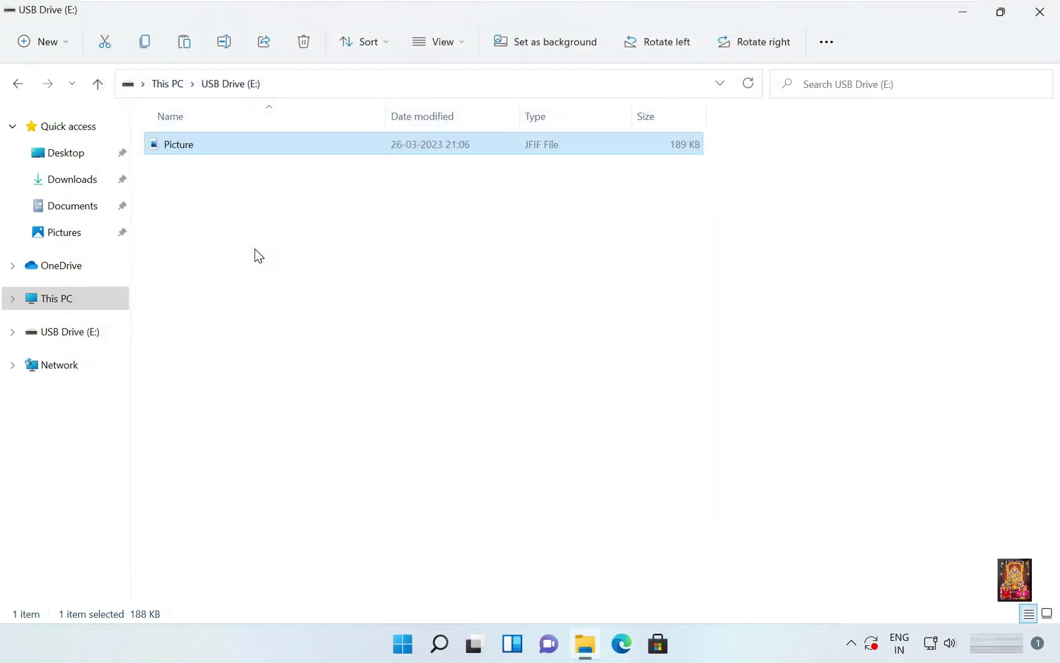
Shift+Delete Picture permanently, confirm the drive is empty, and close Explorer and Recycle Bin.
key(shift+Delete)
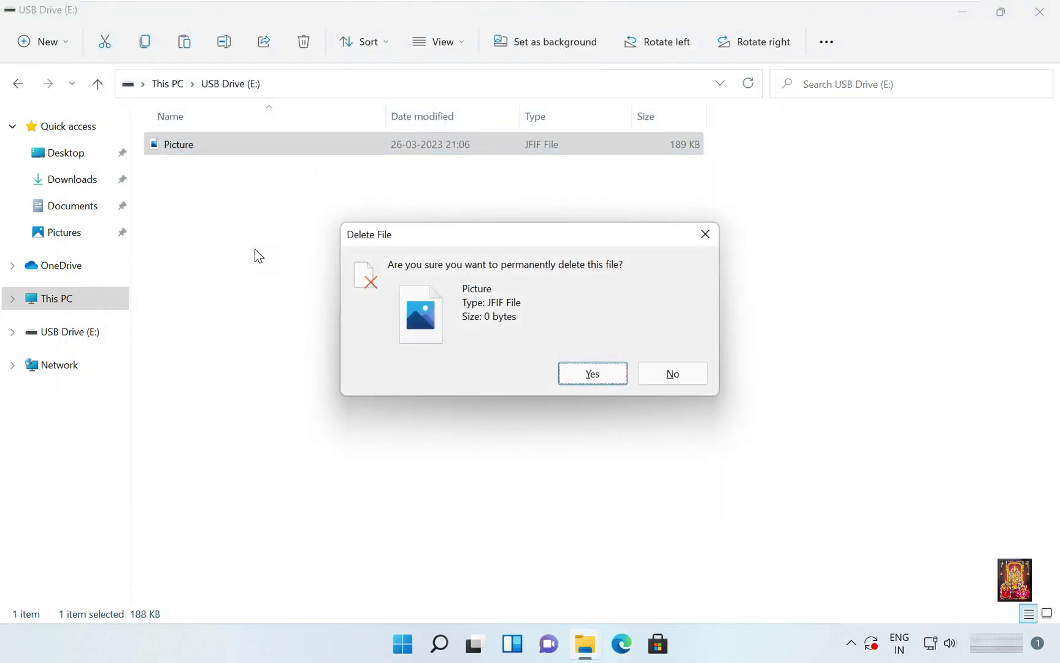
key(Return)
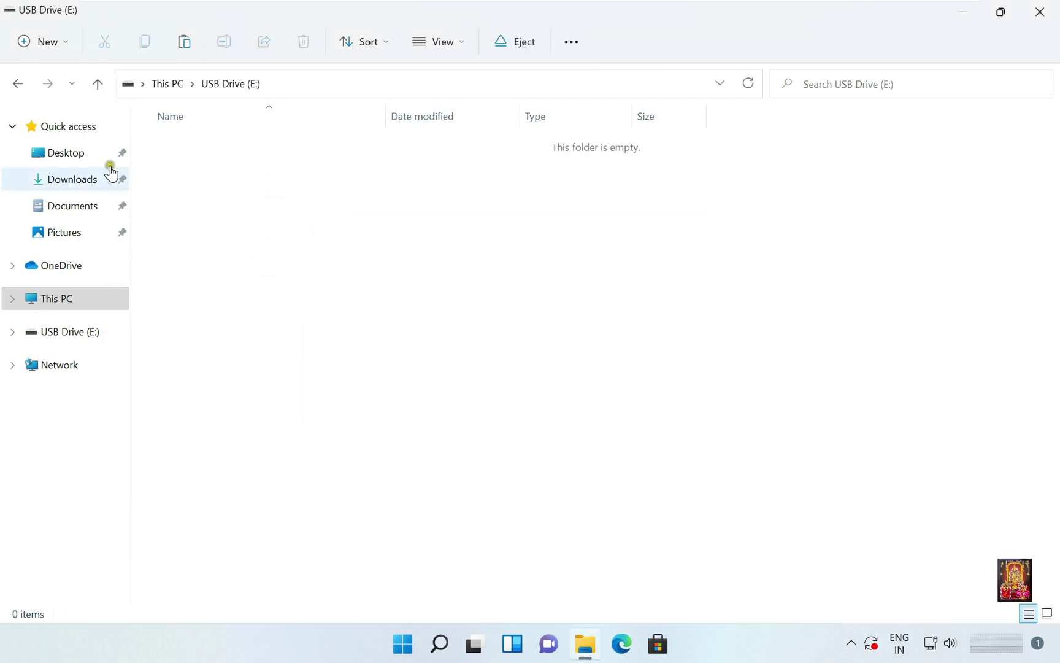
click(18, 84)
double_click(662, 287)
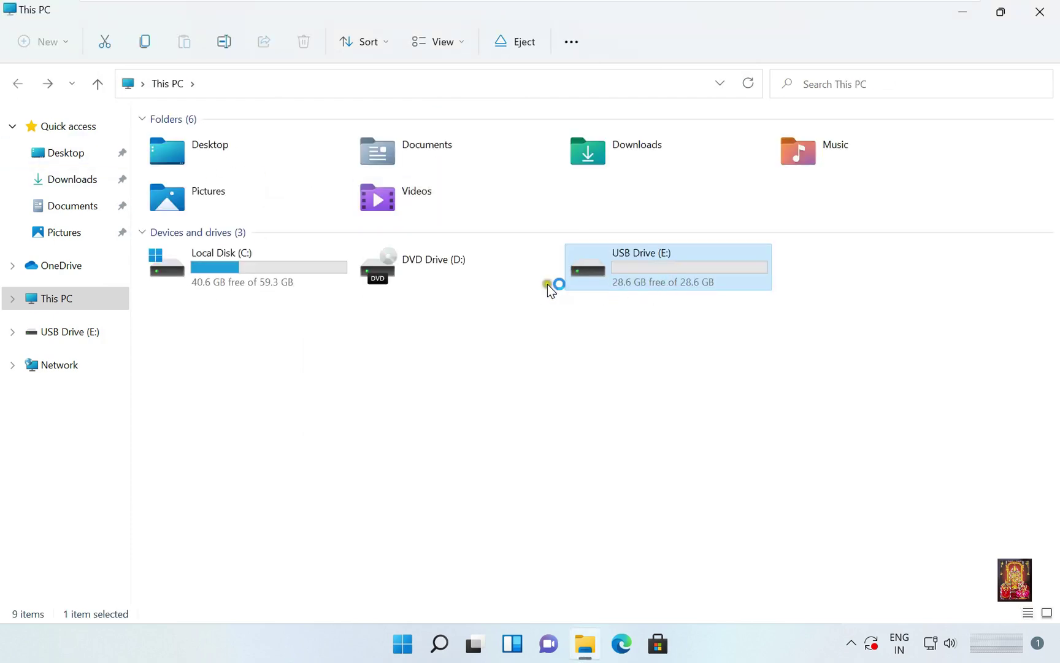
click(1039, 11)
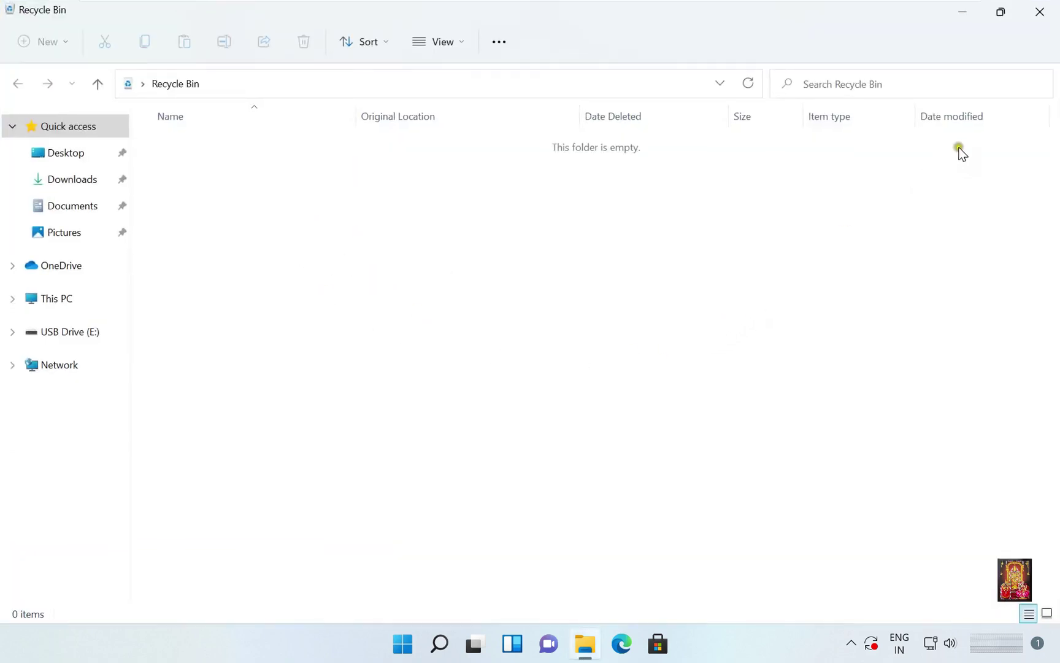
click(1042, 13)
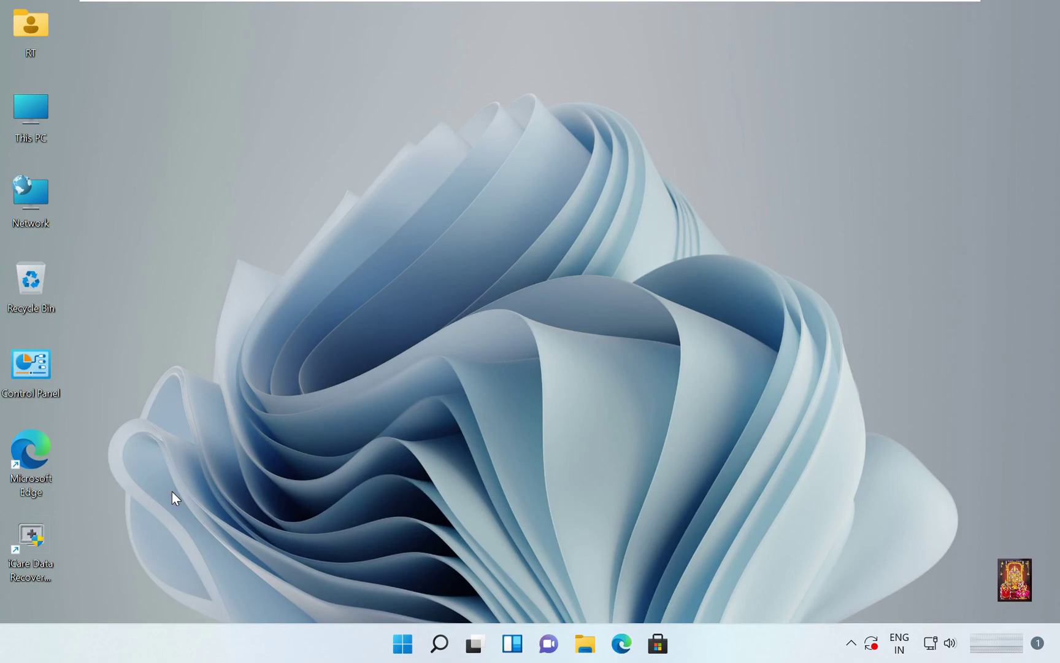
Relaunch iCare from the desktop and scan partition E: with Deleted File Recovery.
double_click(38, 527)
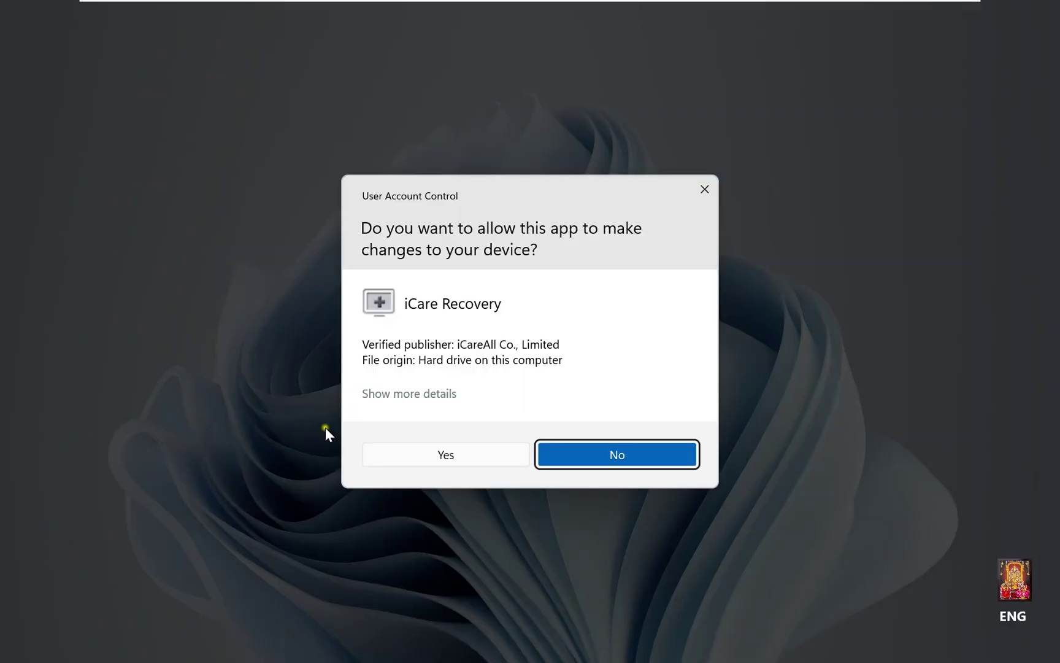
click(467, 454)
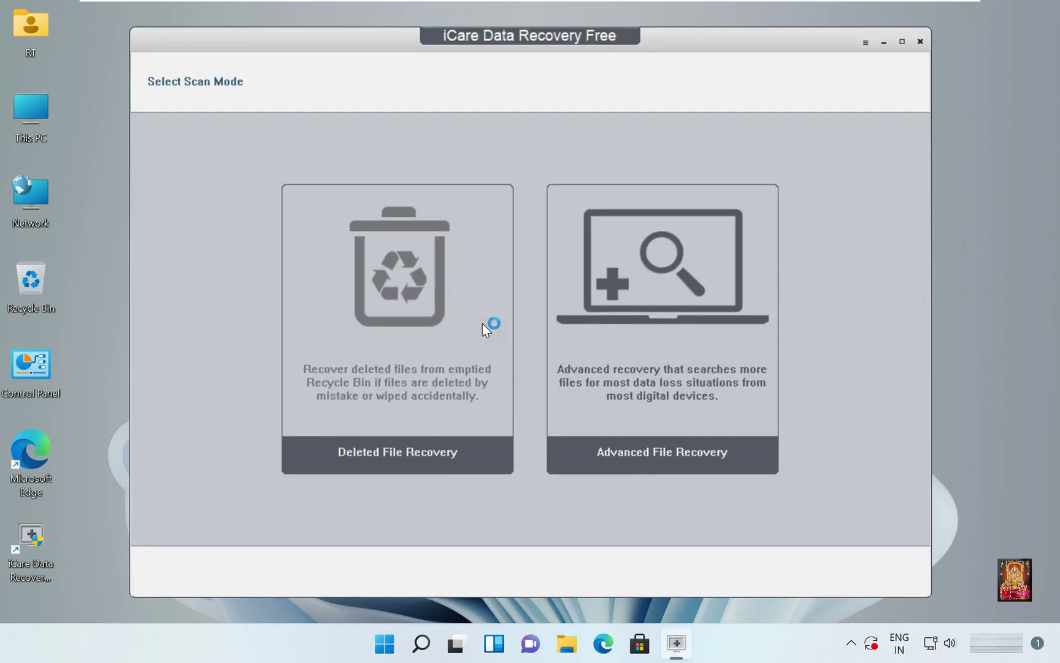
click(398, 395)
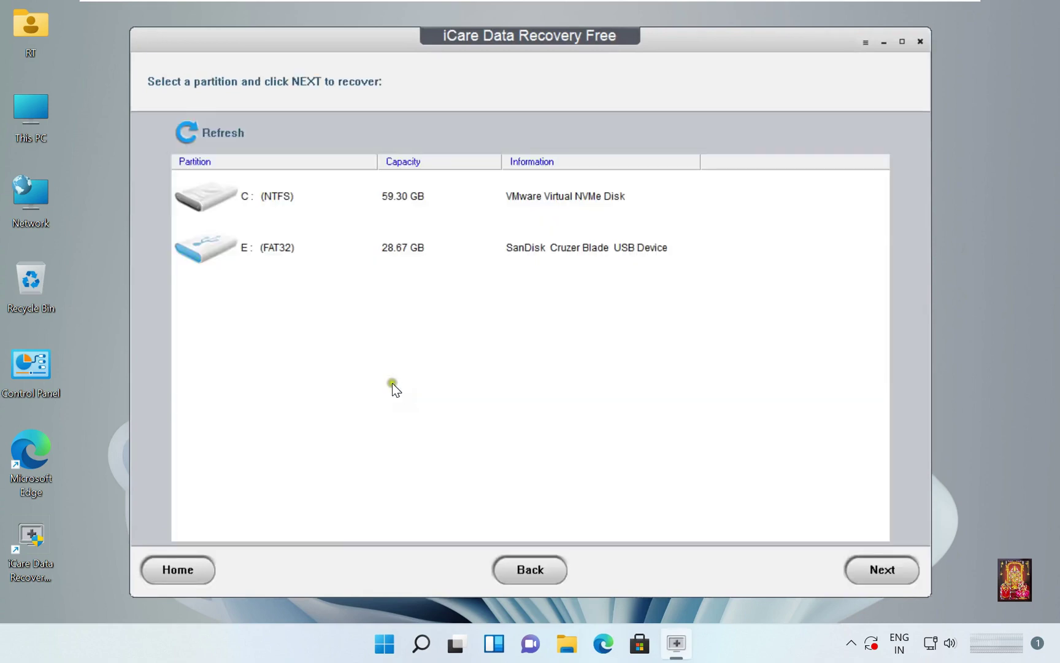
click(401, 254)
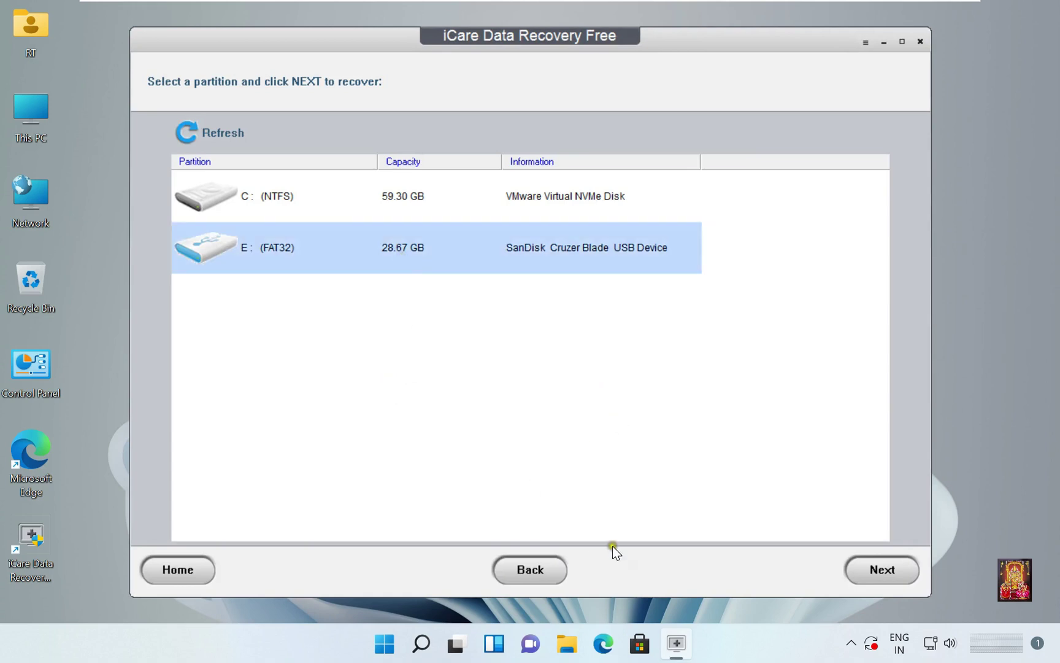
click(900, 573)
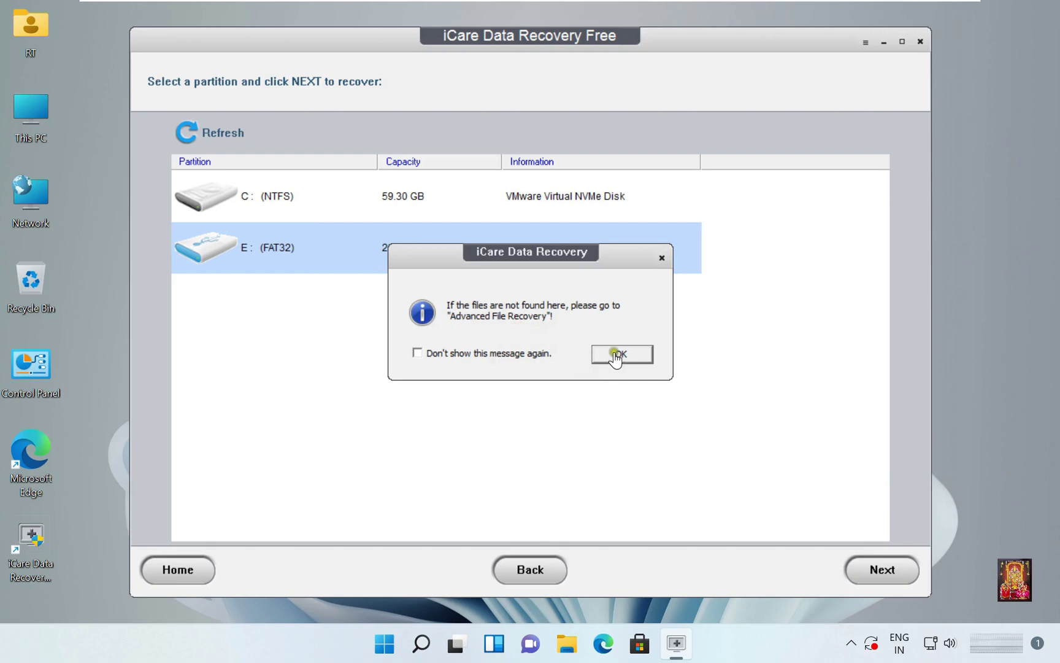
Dismiss the notice, tick Picture.jfif in the found files, and start recovery.
click(635, 356)
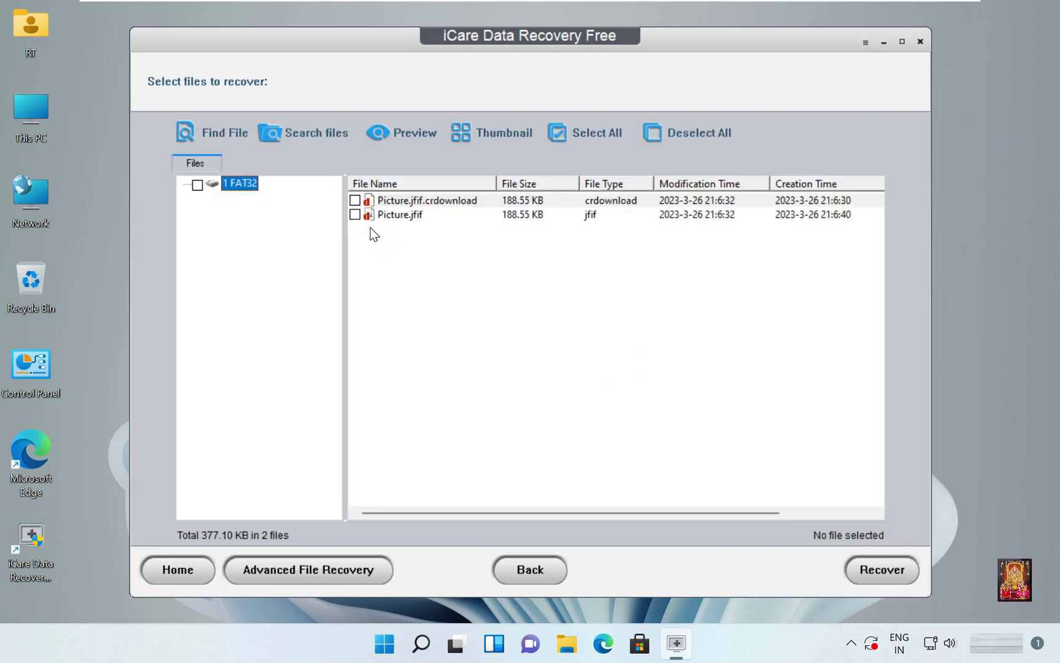
click(354, 222)
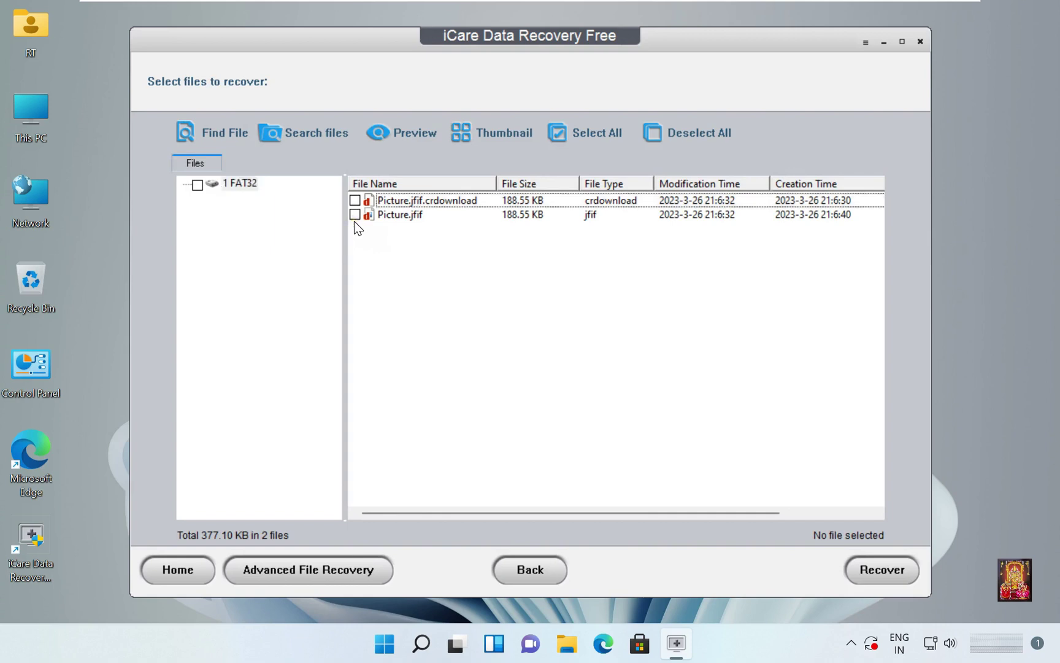
click(354, 214)
click(896, 570)
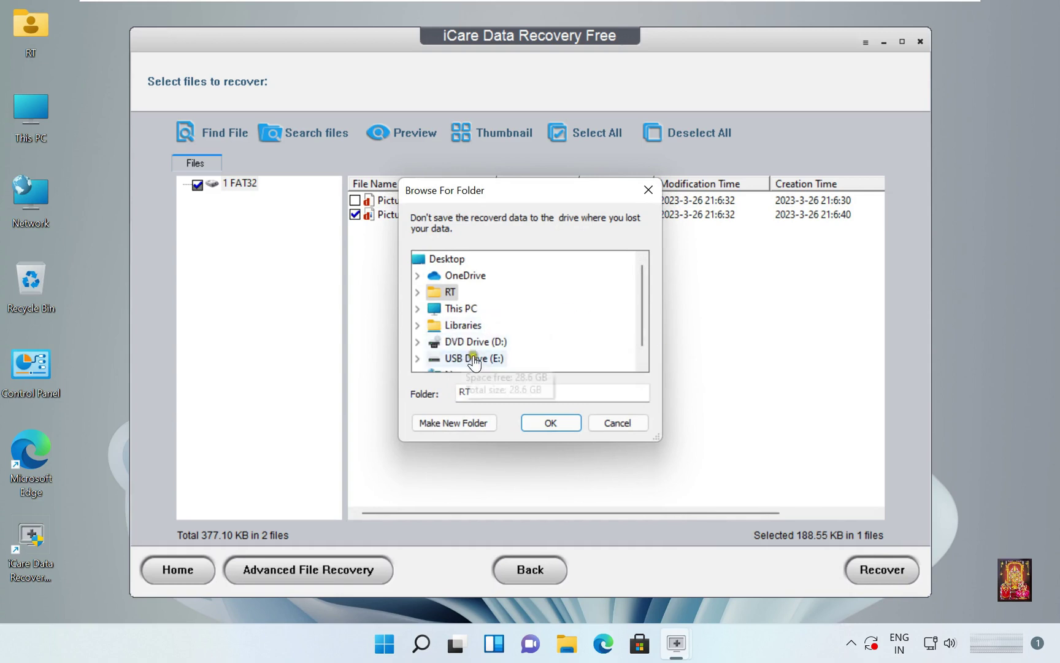
Save the recovered Picture.jfif to This PC > Desktop, dismiss completion, and exit iCare.
mouse_move(641, 316)
mouse_down()
mouse_move(644, 335)
mouse_move(646, 313)
mouse_up()
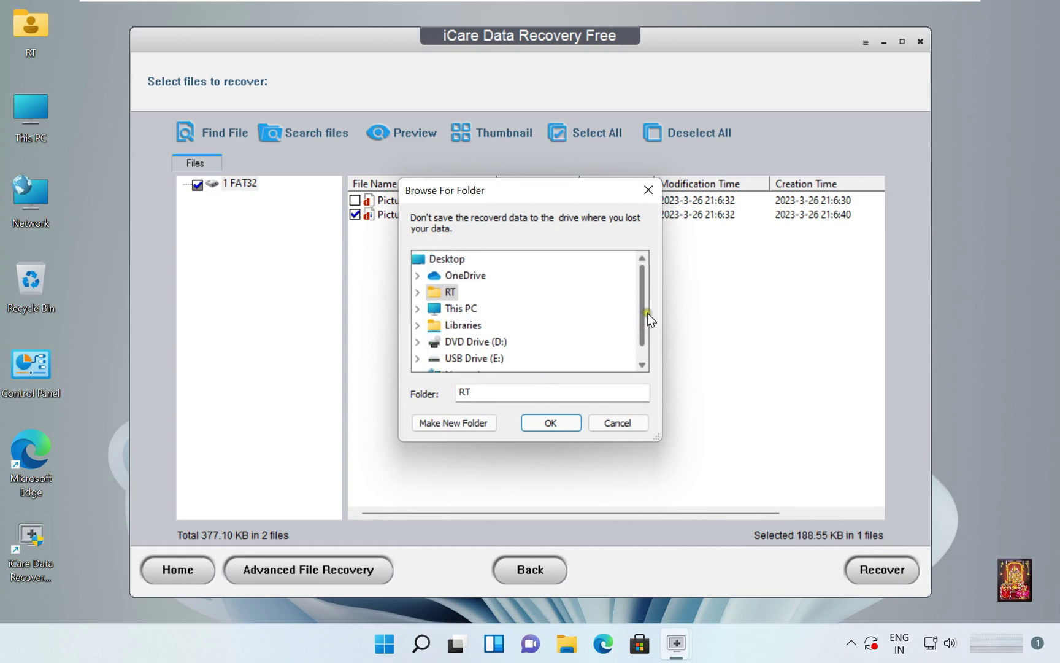
double_click(464, 308)
click(469, 275)
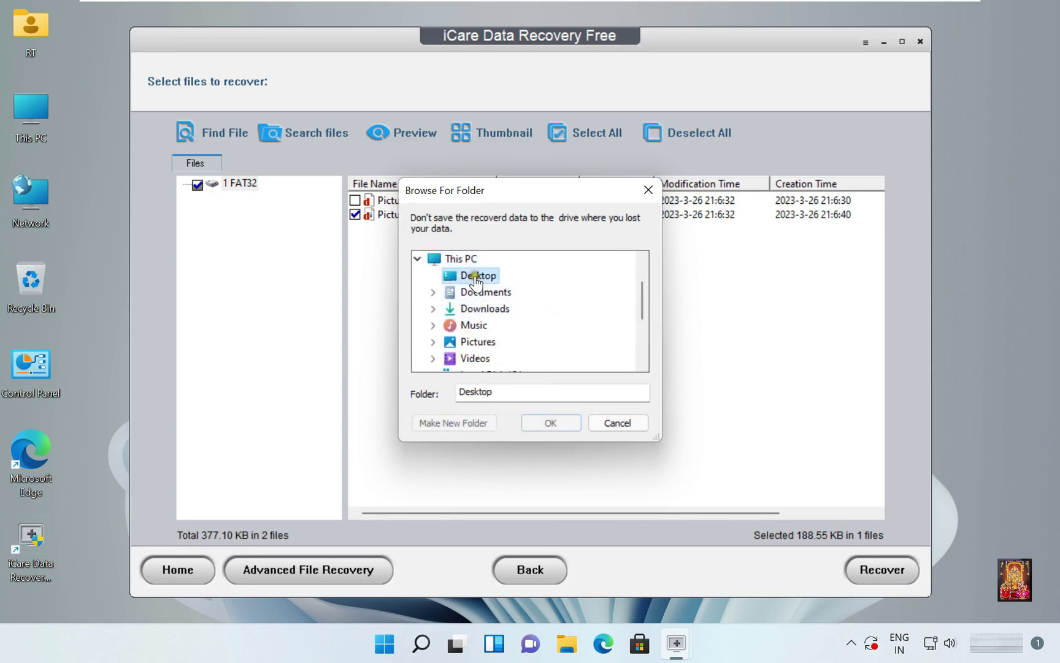
click(569, 422)
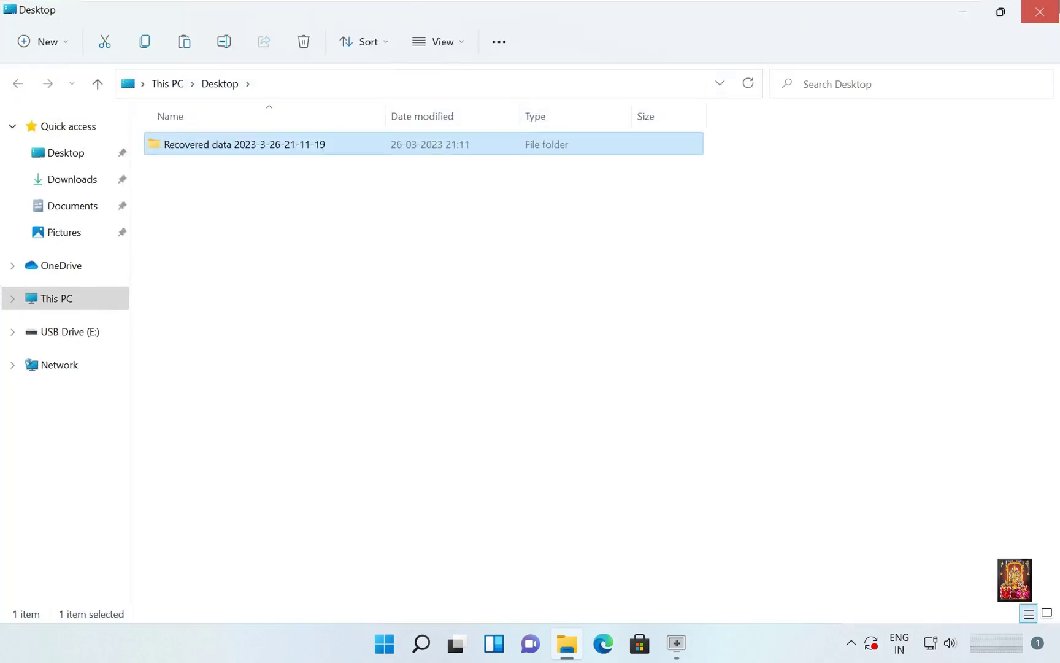
click(1040, 11)
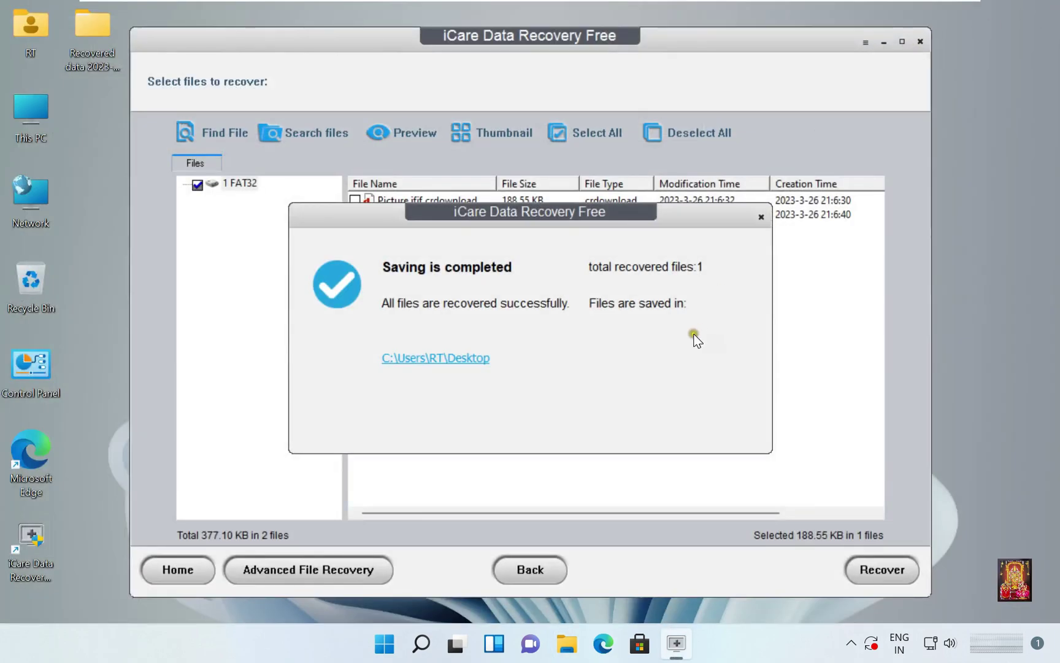
click(761, 216)
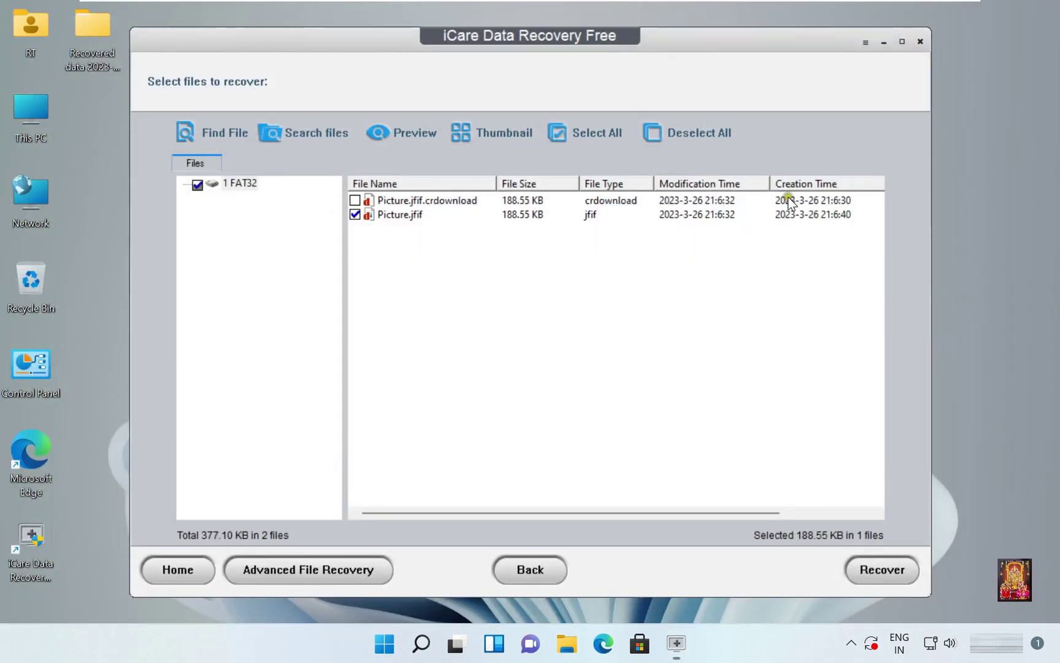
click(921, 41)
click(485, 388)
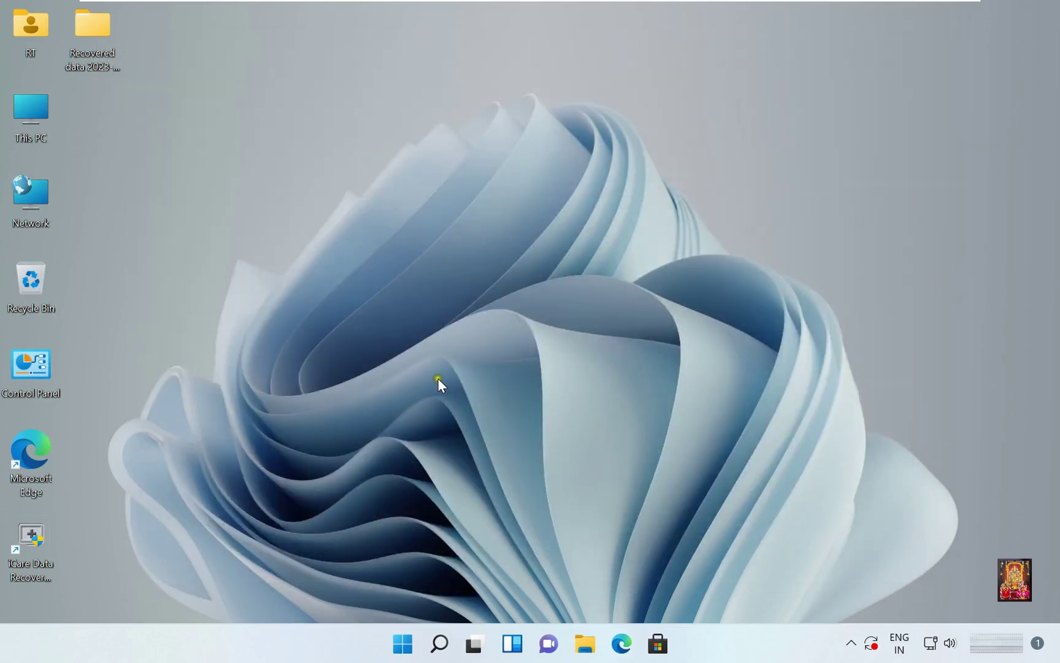
double_click(105, 54)
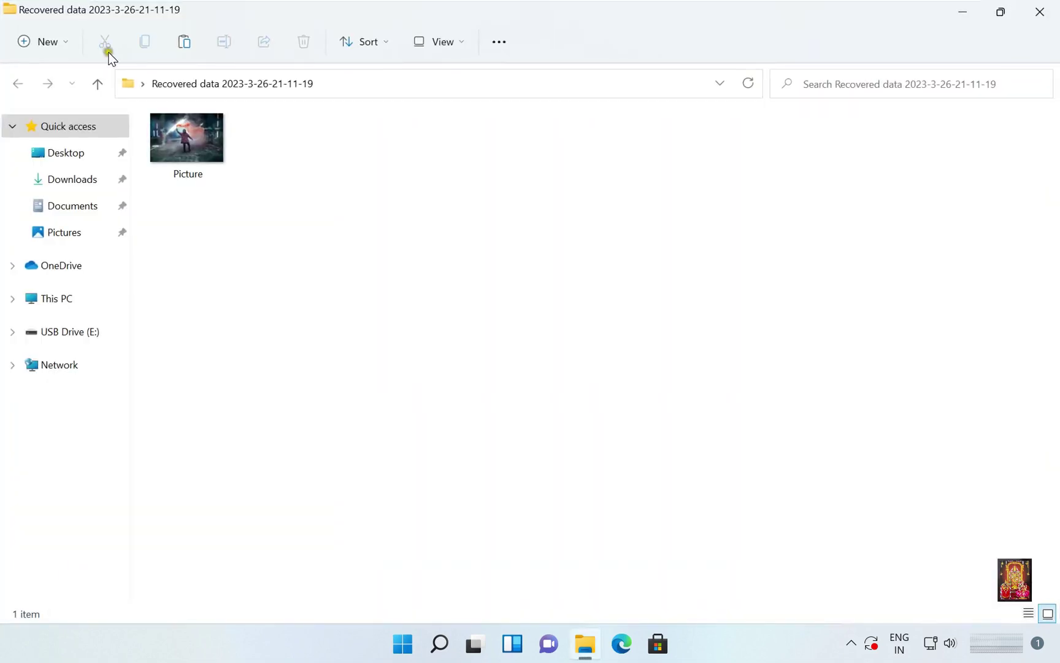
double_click(208, 140)
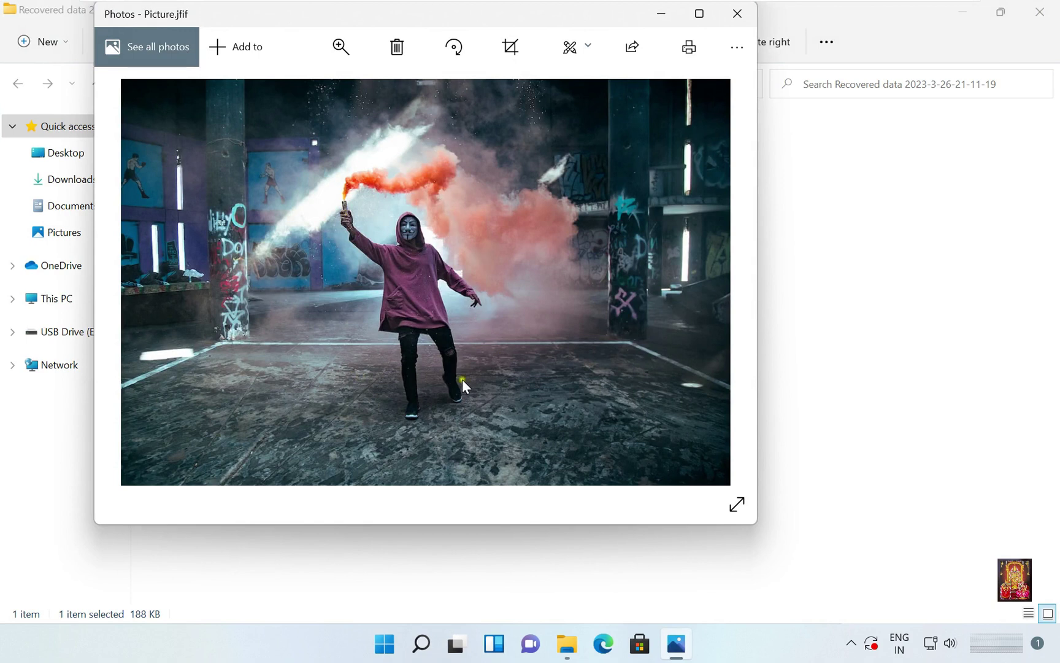
click(746, 17)
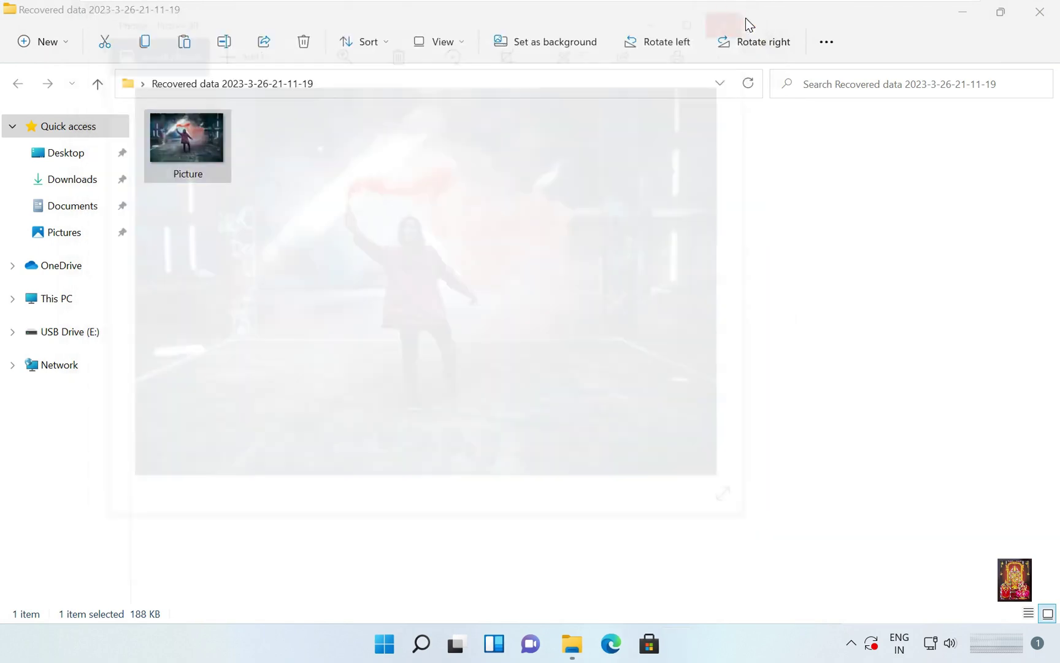
click(1047, 21)
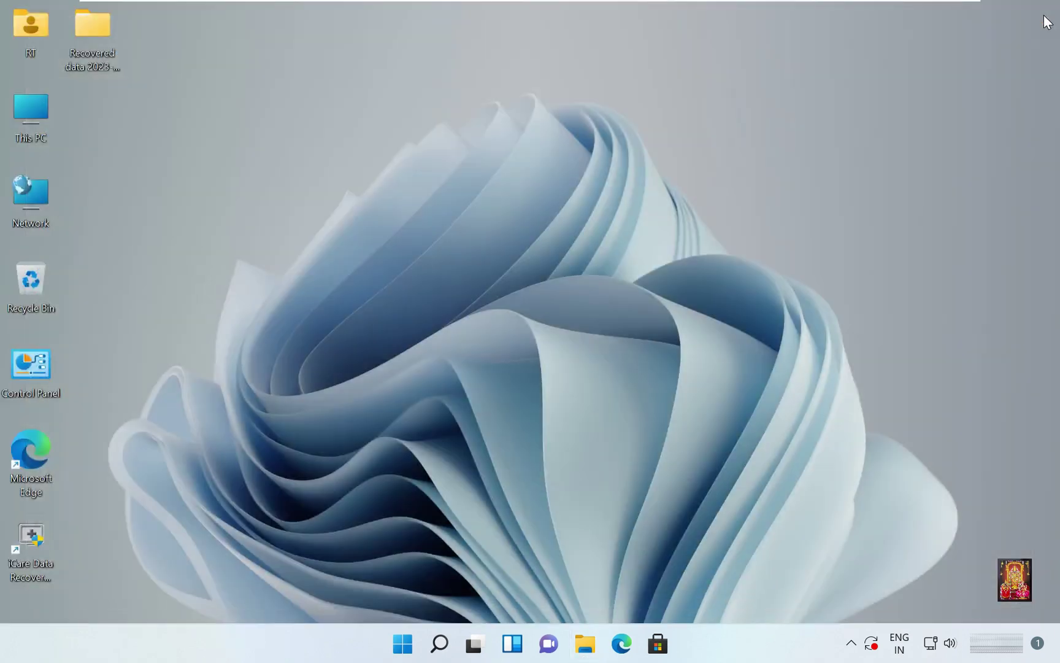